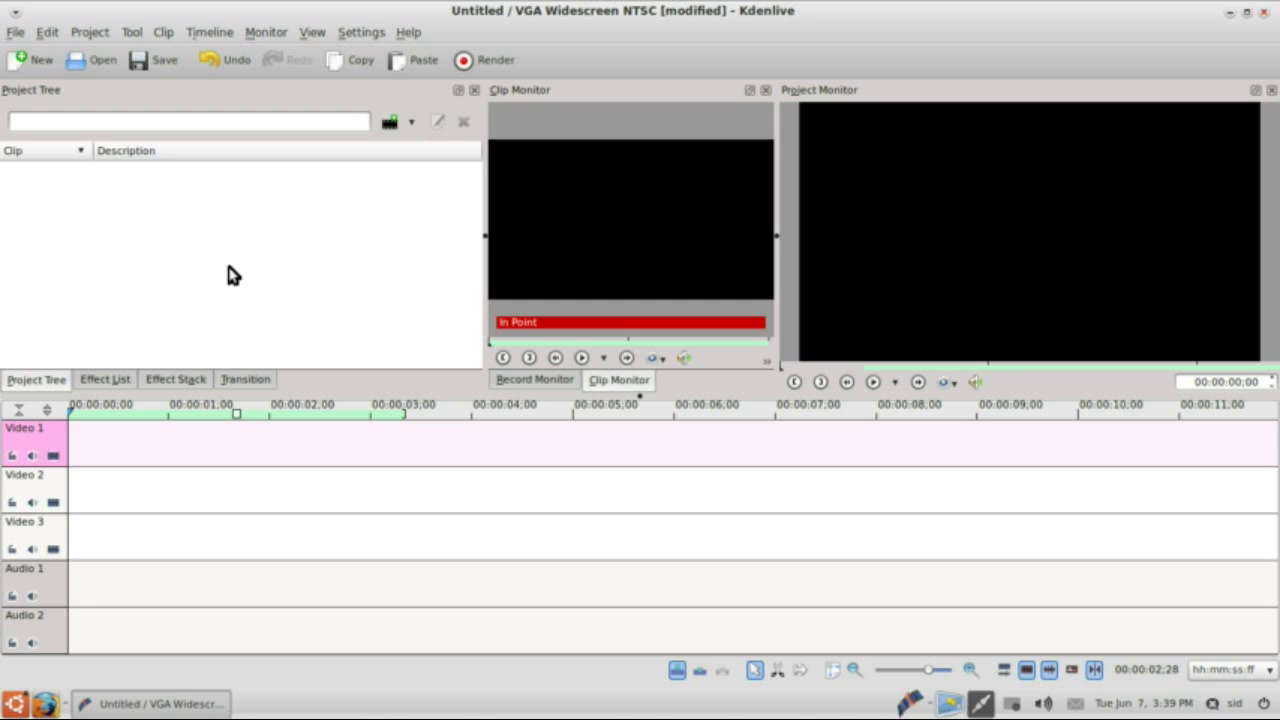
# Bring up the empty Project Tree's context menu to add clips.
pyautogui.rightClick(191, 181)
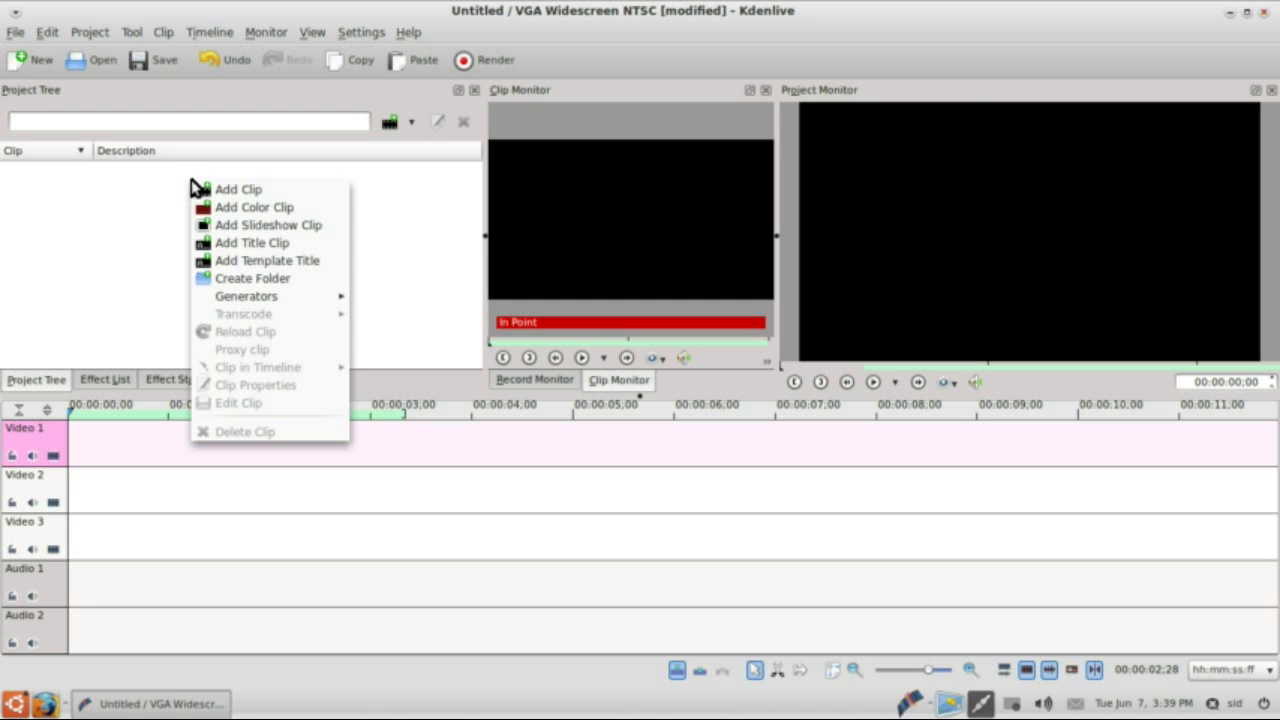
# Import ac_footage_01112010.wmv into the project, accepting the profile-mismatch notice.
pyautogui.click(241, 190)
pyautogui.click(782, 221)
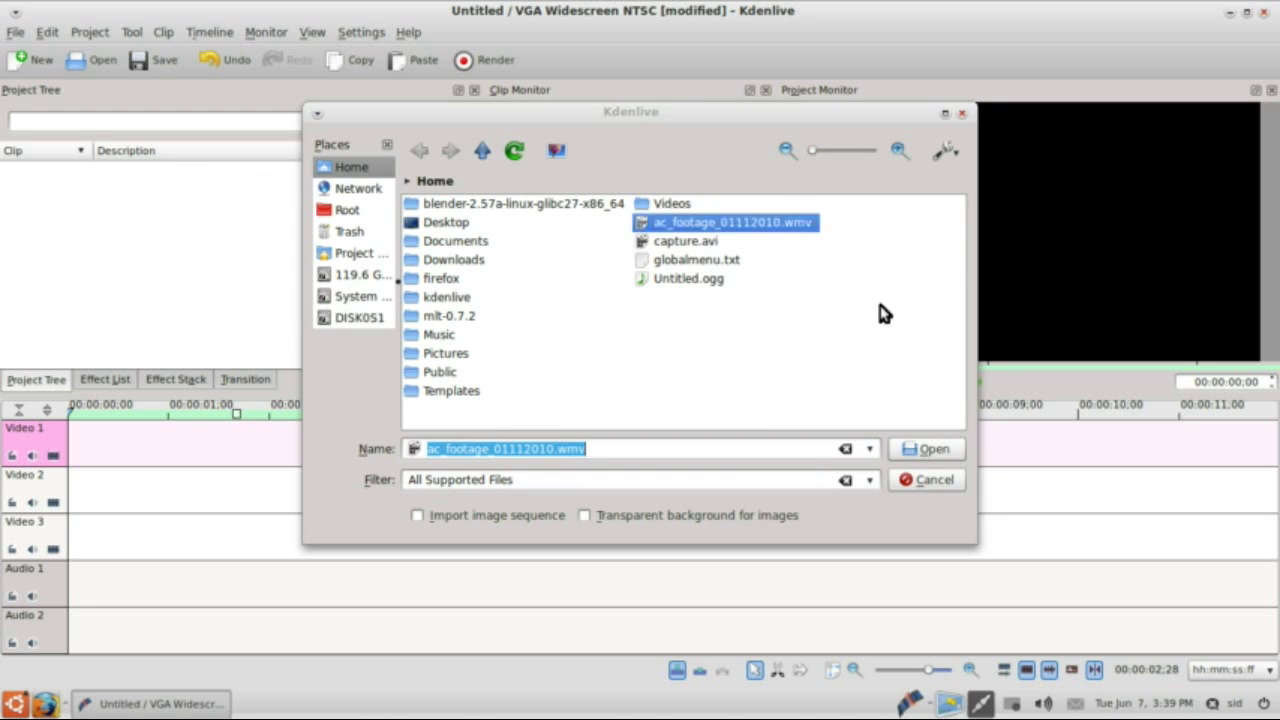
pyautogui.click(924, 449)
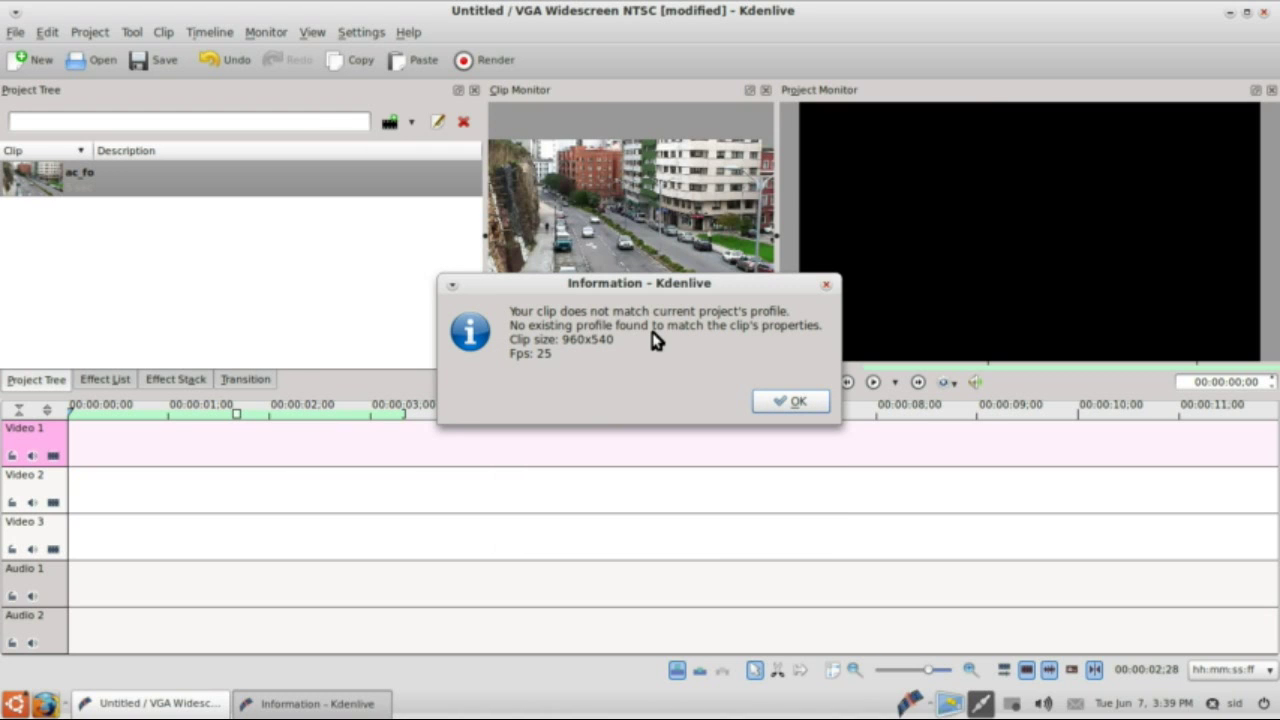
pyautogui.click(790, 402)
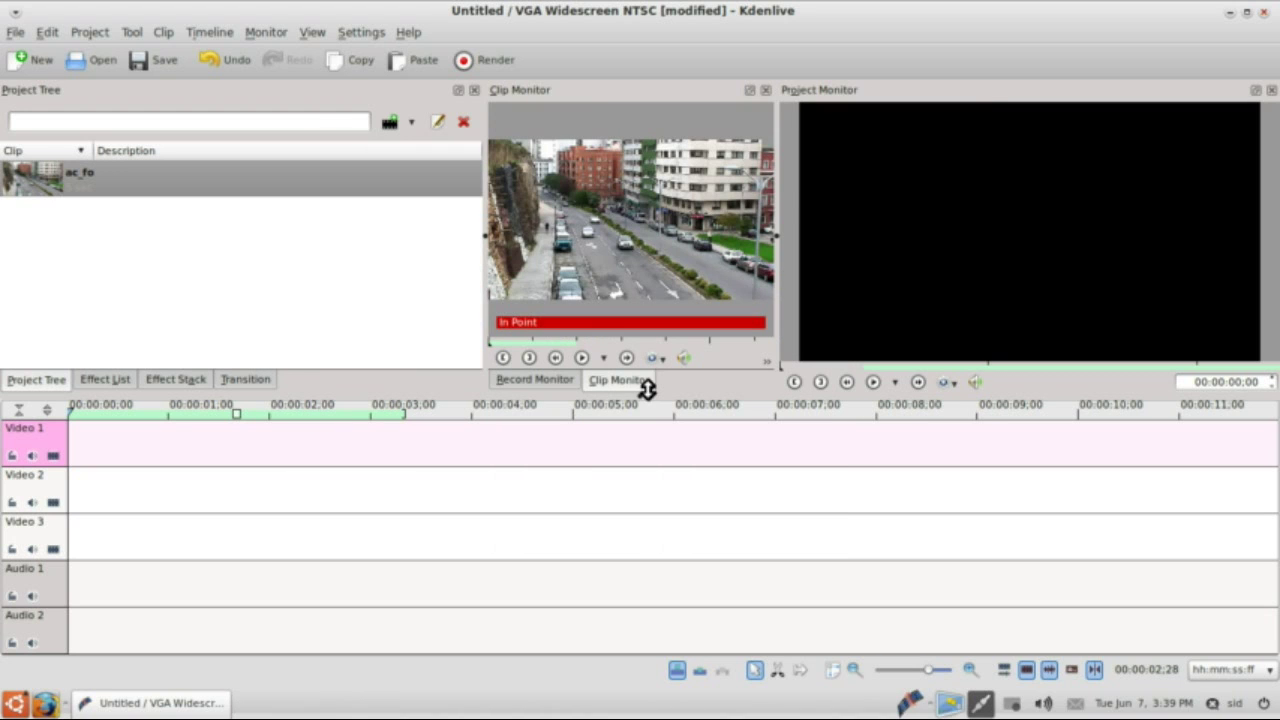
# Place the clip at the start of Video 3 and scrub to preview it.
pyautogui.moveTo(213, 177); pyautogui.dragTo(70, 530)
pyautogui.moveTo(155, 476); pyautogui.dragTo(386, 474)
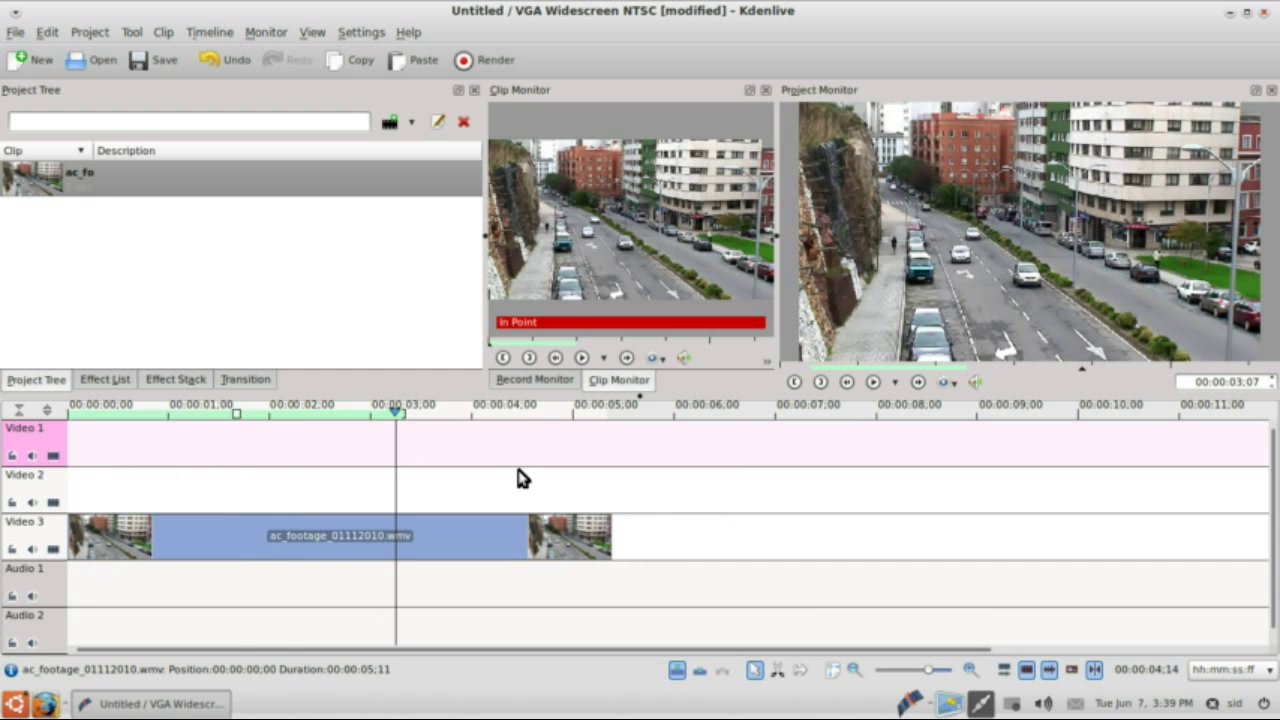
pyautogui.moveTo(534, 480); pyautogui.dragTo(131, 497)
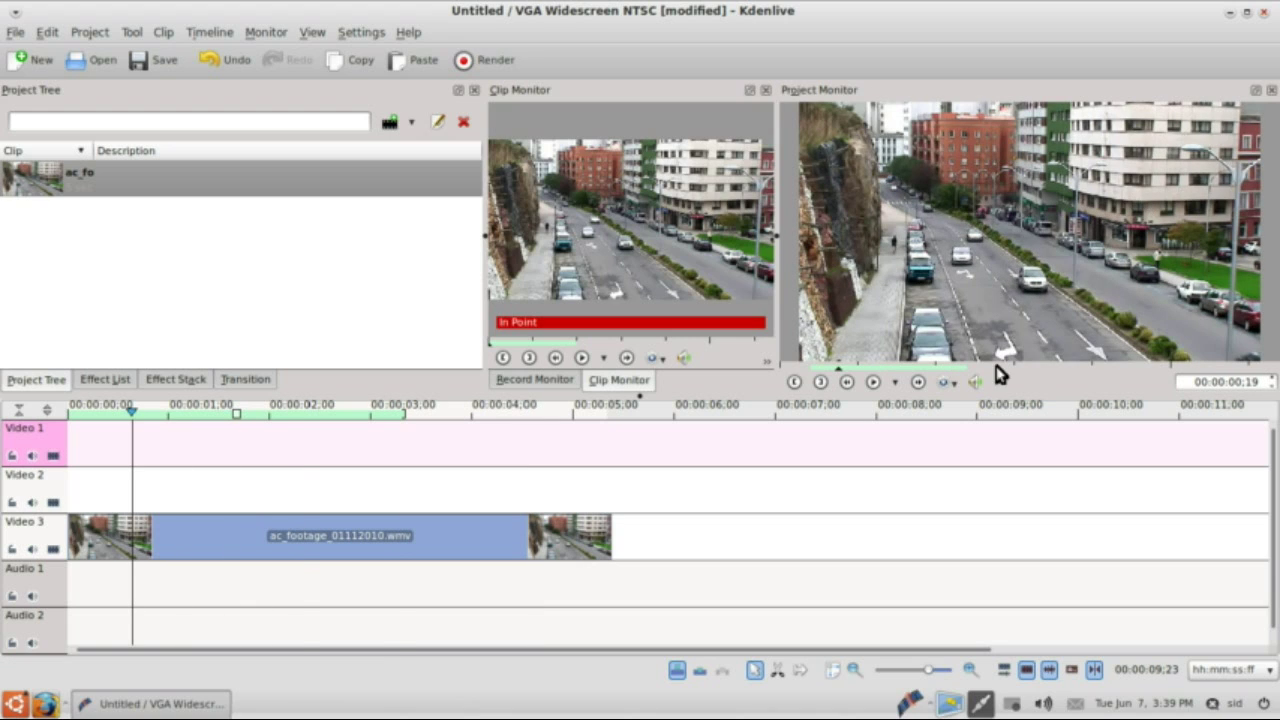
# Apply the LetterBoxed effect to the footage clip with Border Width 200.
pyautogui.click(105, 381)
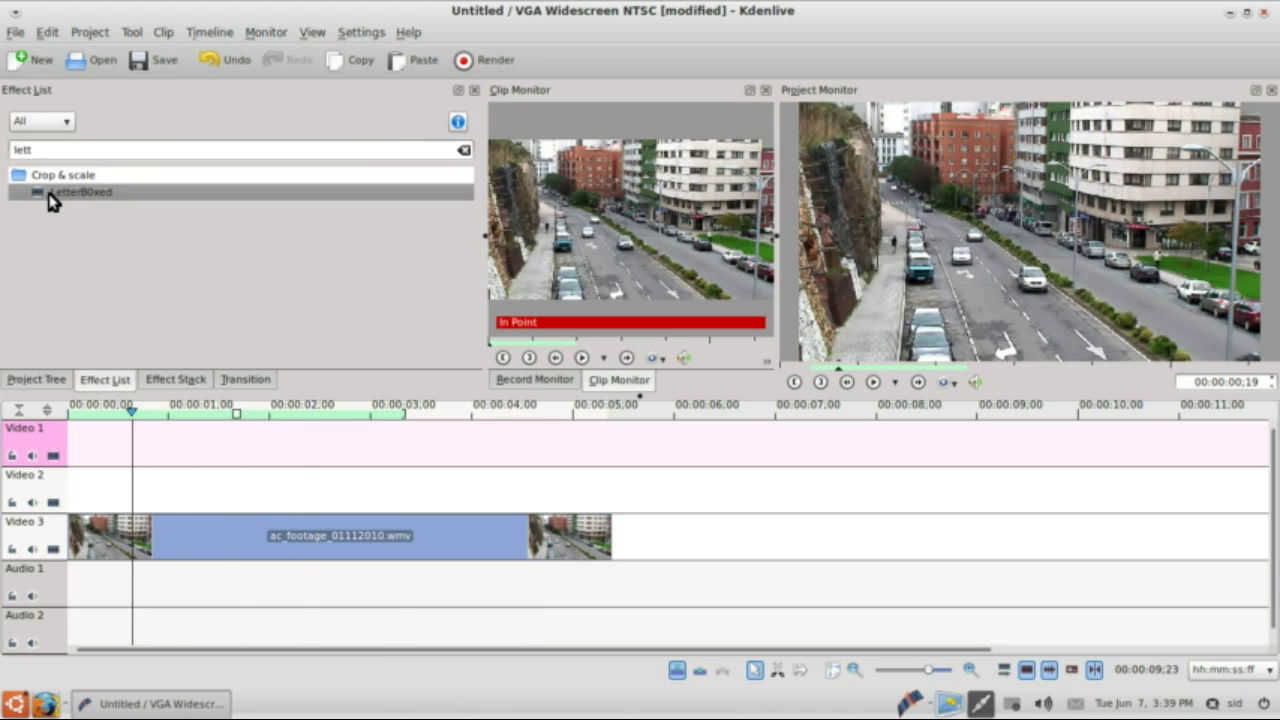
pyautogui.click(34, 149)
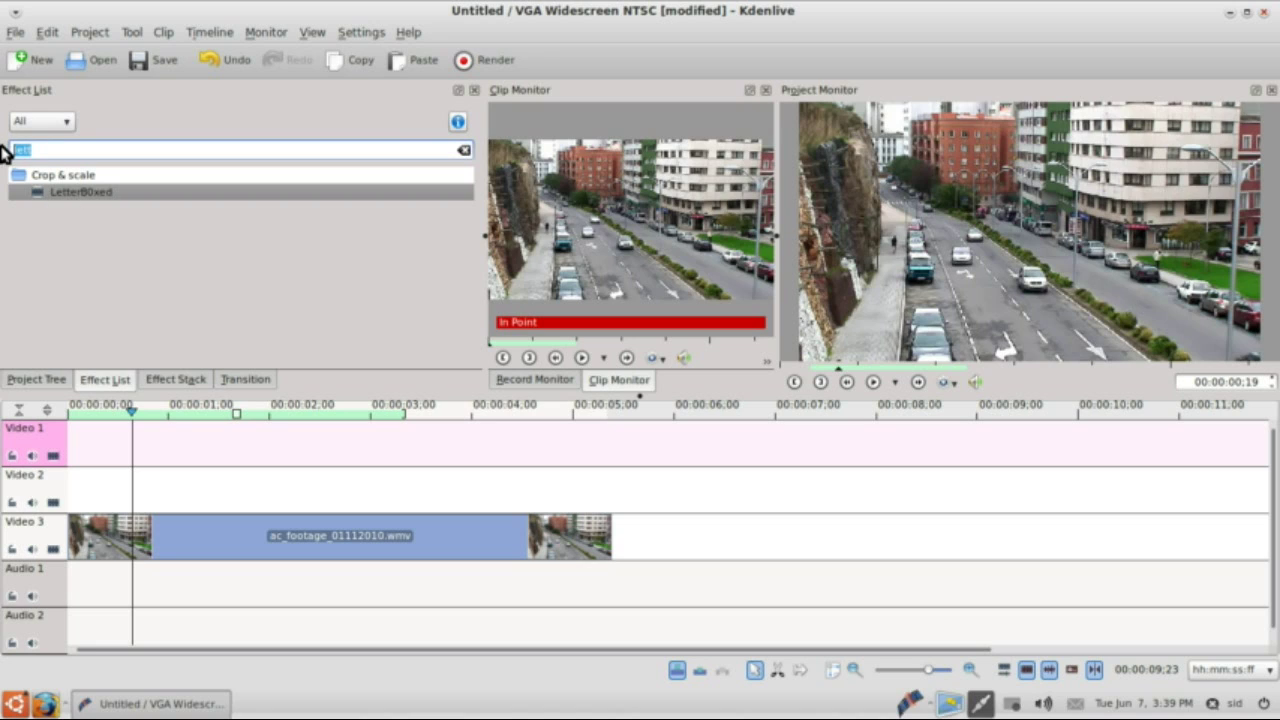
pyautogui.press('BackSpace')
pyautogui.press('BackSpace')
pyautogui.write('t')
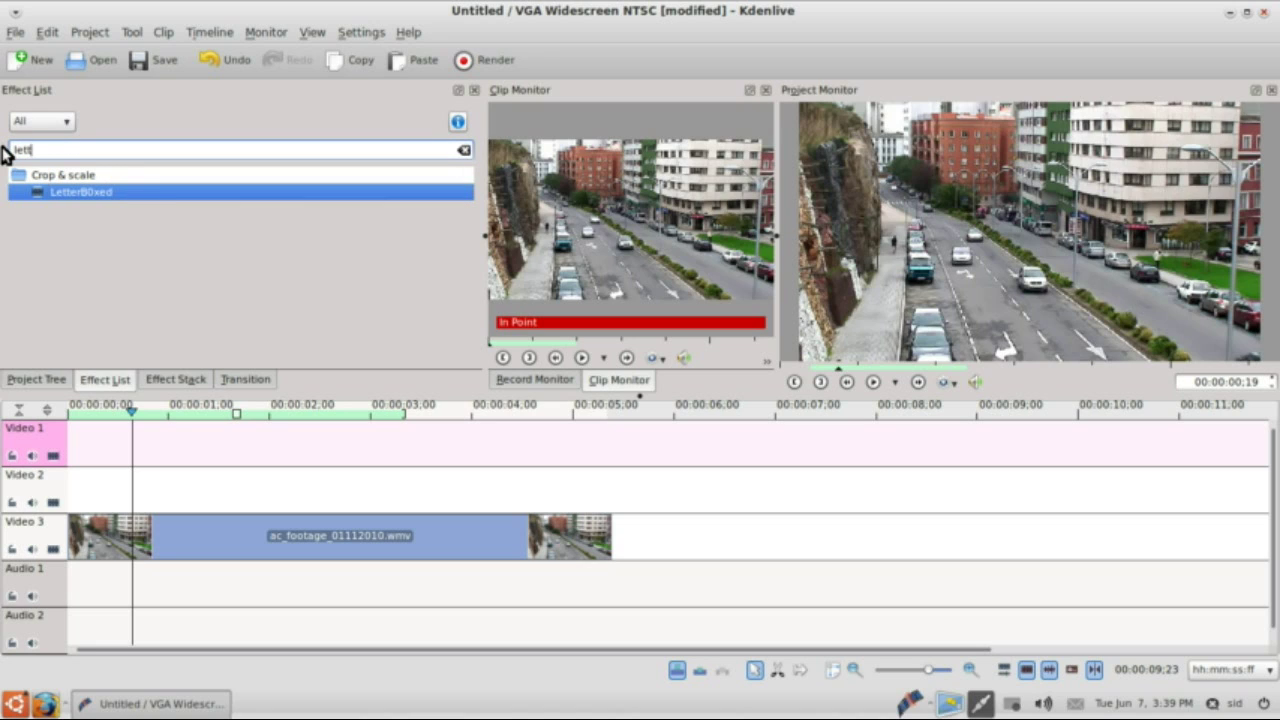
pyautogui.moveTo(126, 196); pyautogui.dragTo(203, 535)
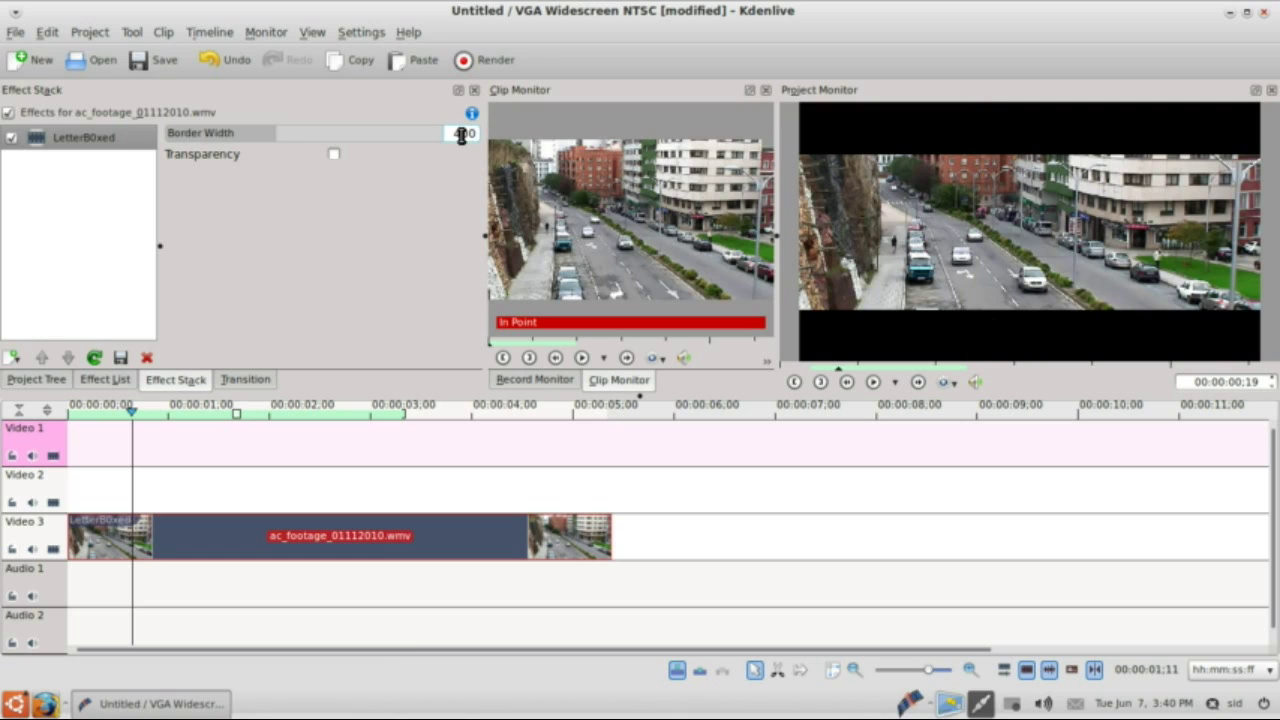
pyautogui.moveTo(449, 136); pyautogui.dragTo(480, 136)
pyautogui.write('200')
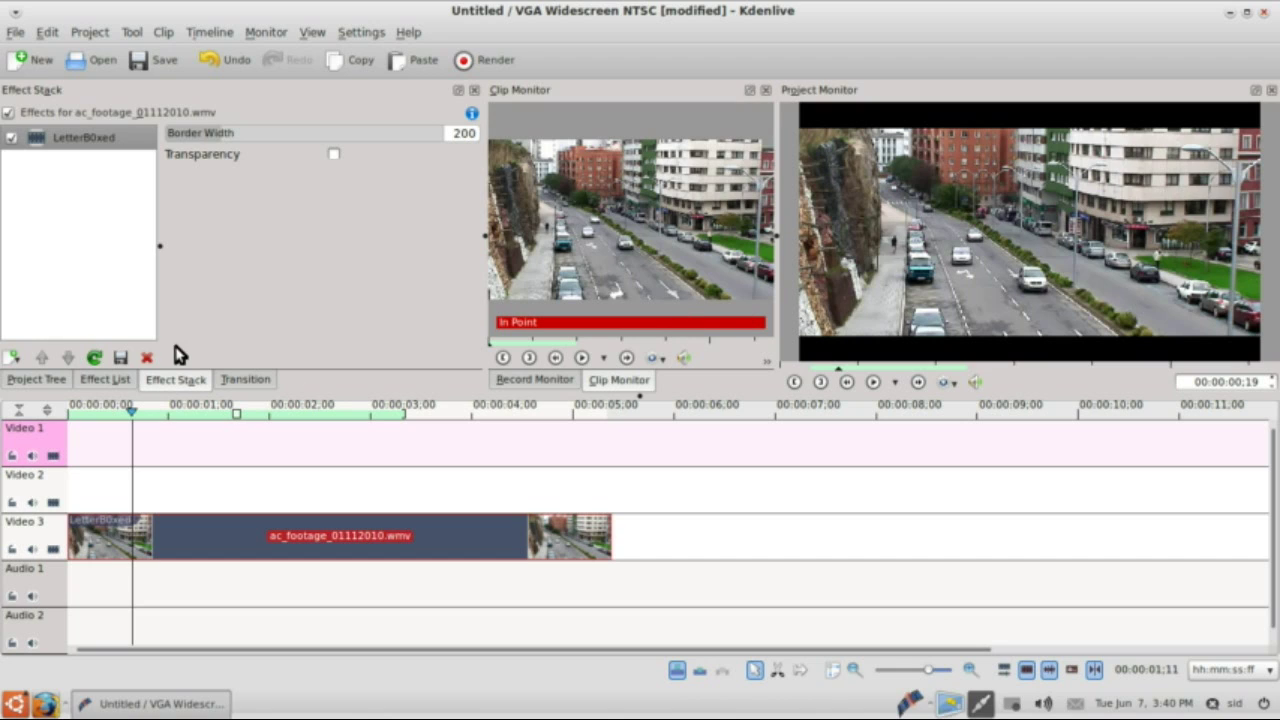
pyautogui.click(124, 380)
# Apply the Saturation effect to the street clip at 125.
pyautogui.moveTo(64, 147); pyautogui.dragTo(4, 147)
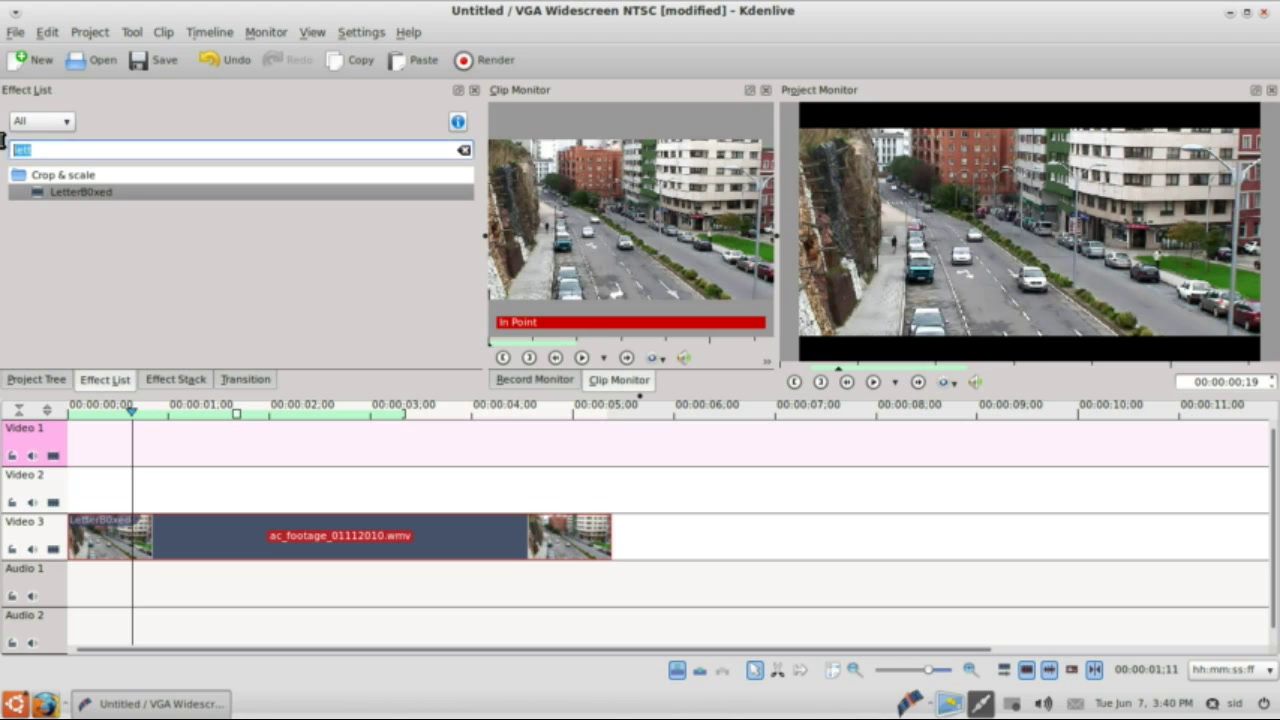
pyautogui.press('BackSpace')
pyautogui.write('sa')
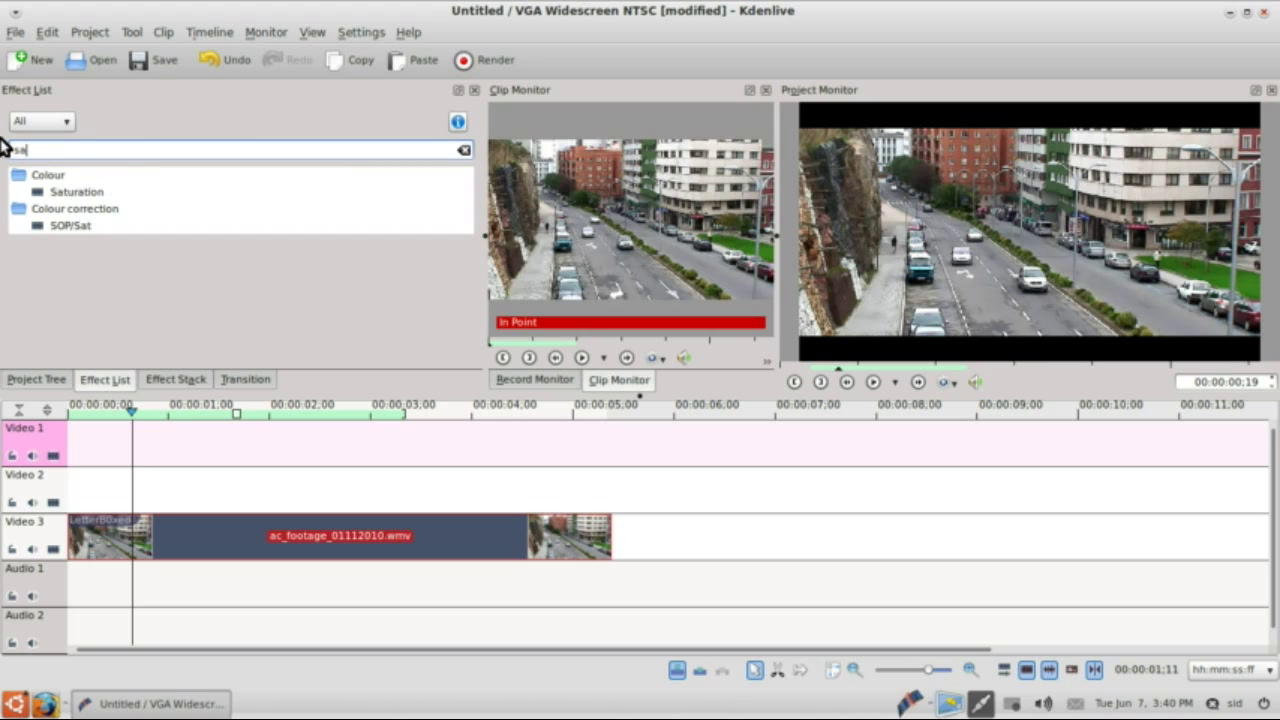
pyautogui.moveTo(140, 192); pyautogui.dragTo(300, 535)
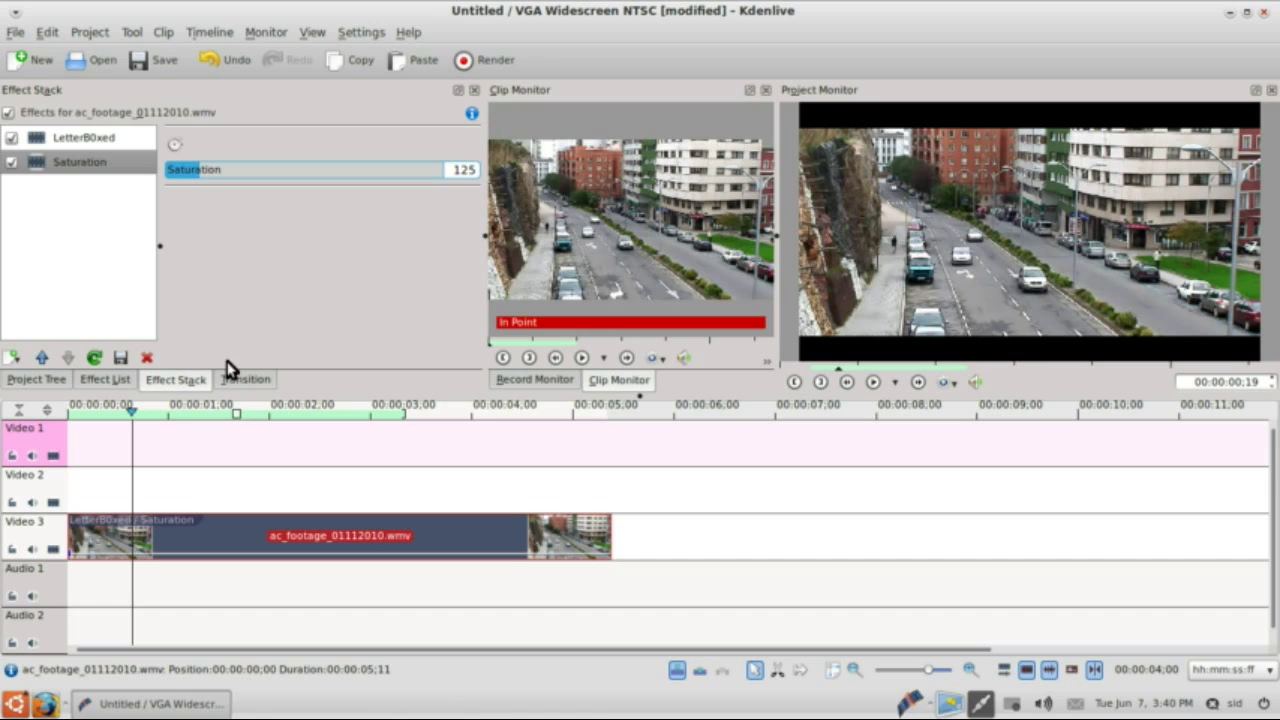
# Apply the Contrast effect to the street clip at 250.
pyautogui.click(102, 379)
pyautogui.click(45, 150)
pyautogui.press('BackSpace')
pyautogui.press('BackSpace')
pyautogui.write('con')
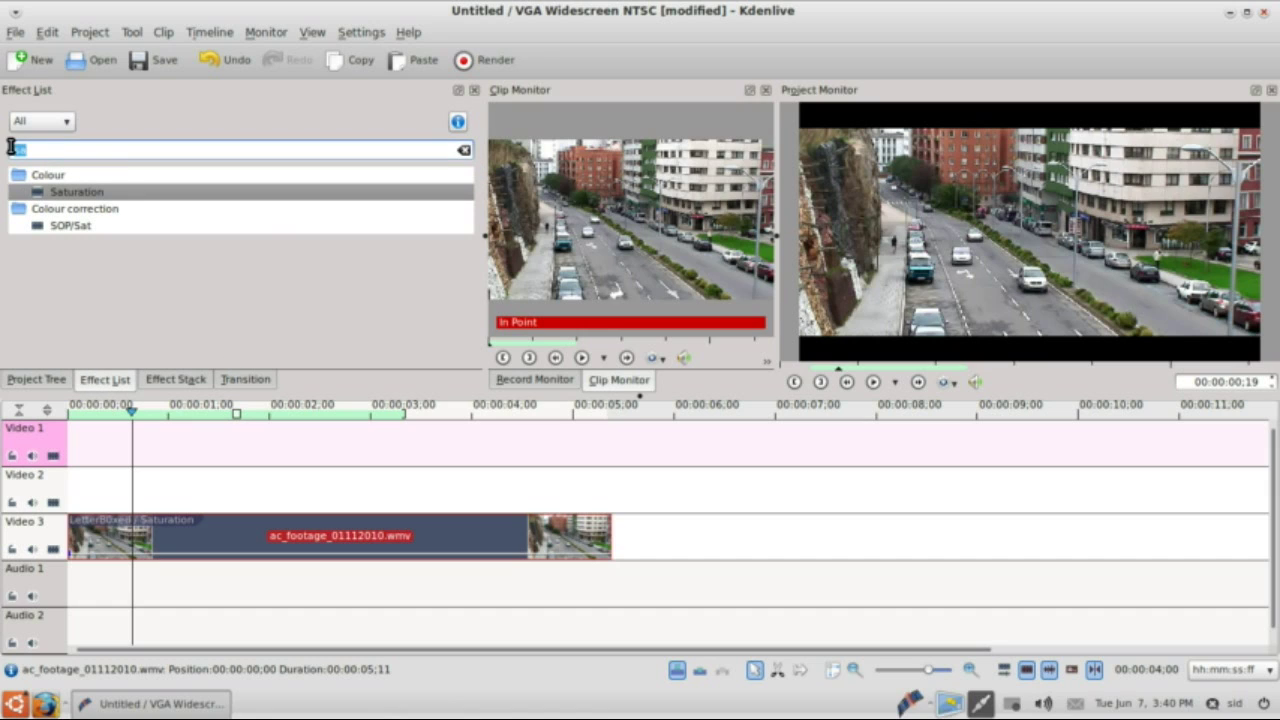
pyautogui.moveTo(80, 192); pyautogui.dragTo(160, 552)
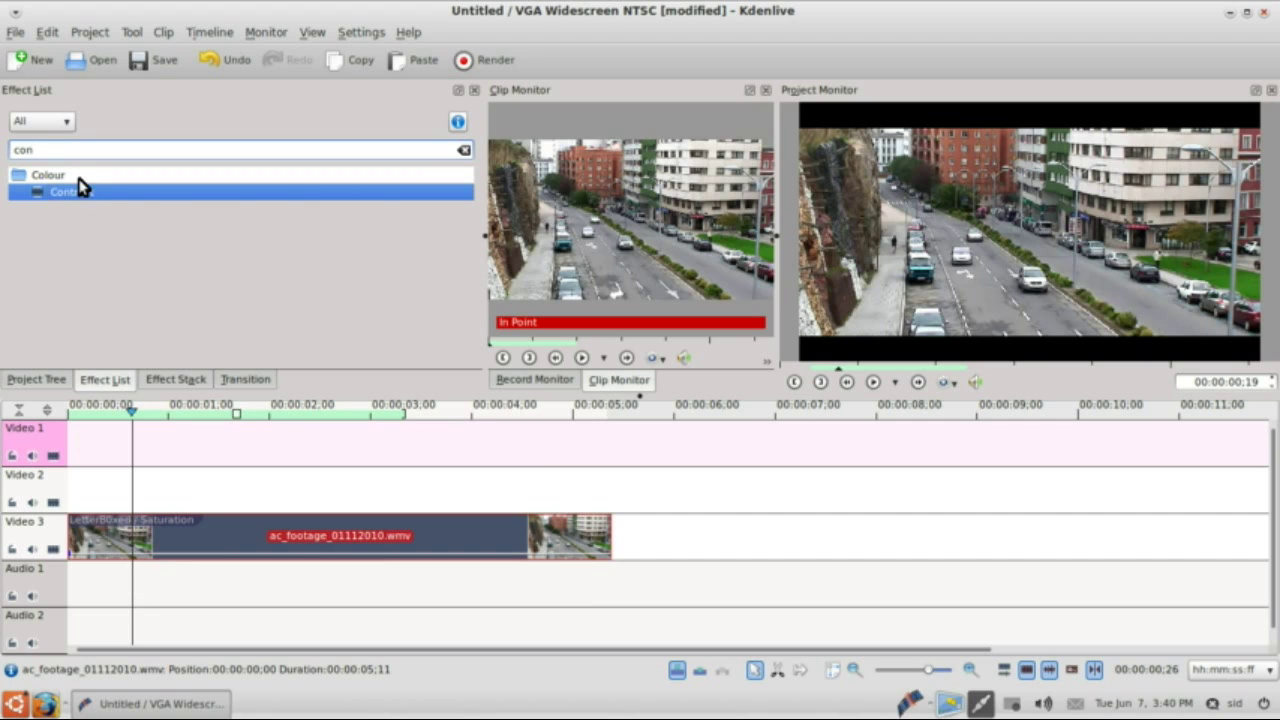
pyautogui.moveTo(80, 192); pyautogui.dragTo(203, 531)
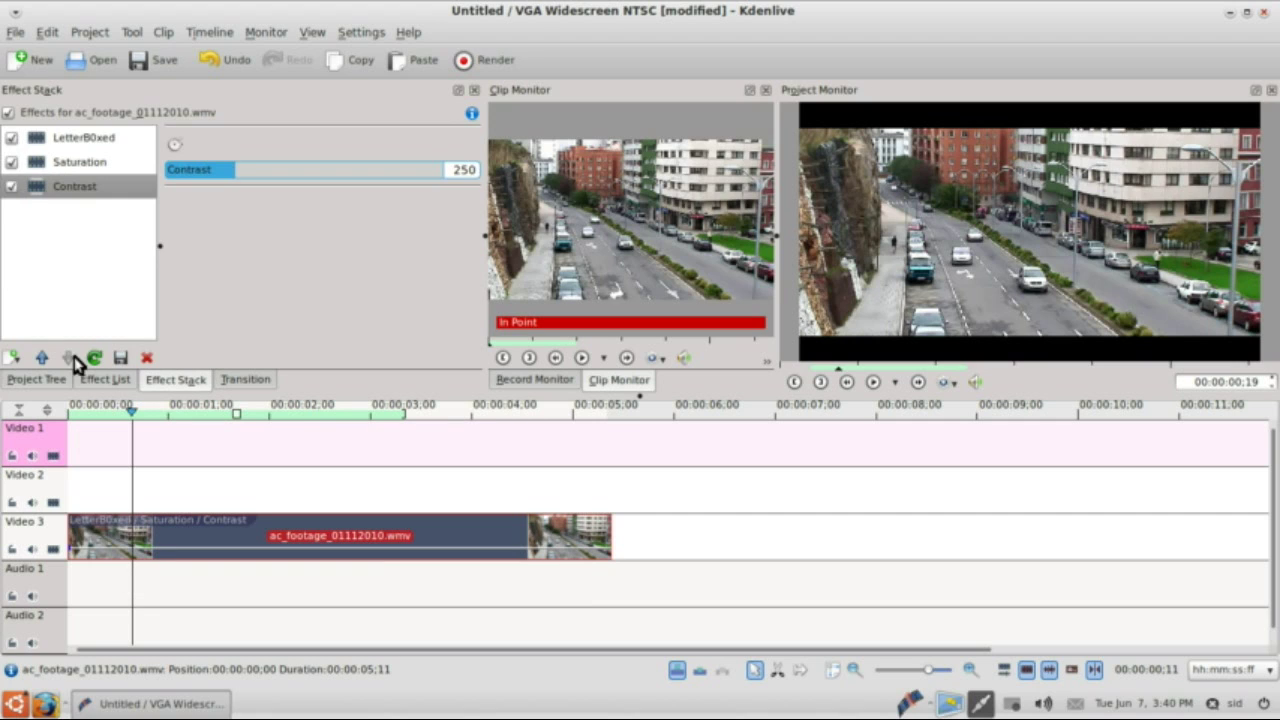
# Add the Vignette Effect to the clip and switch it off.
pyautogui.click(98, 379)
pyautogui.doubleClick(60, 145)
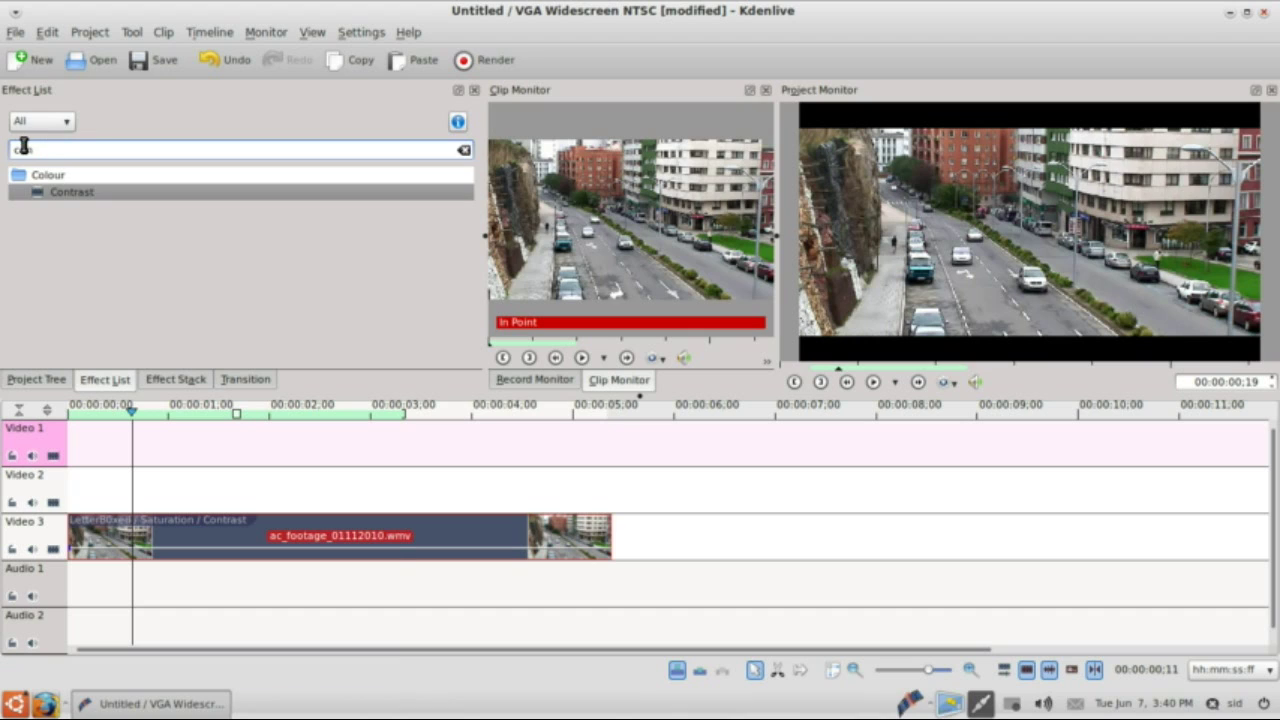
pyautogui.write('vi')
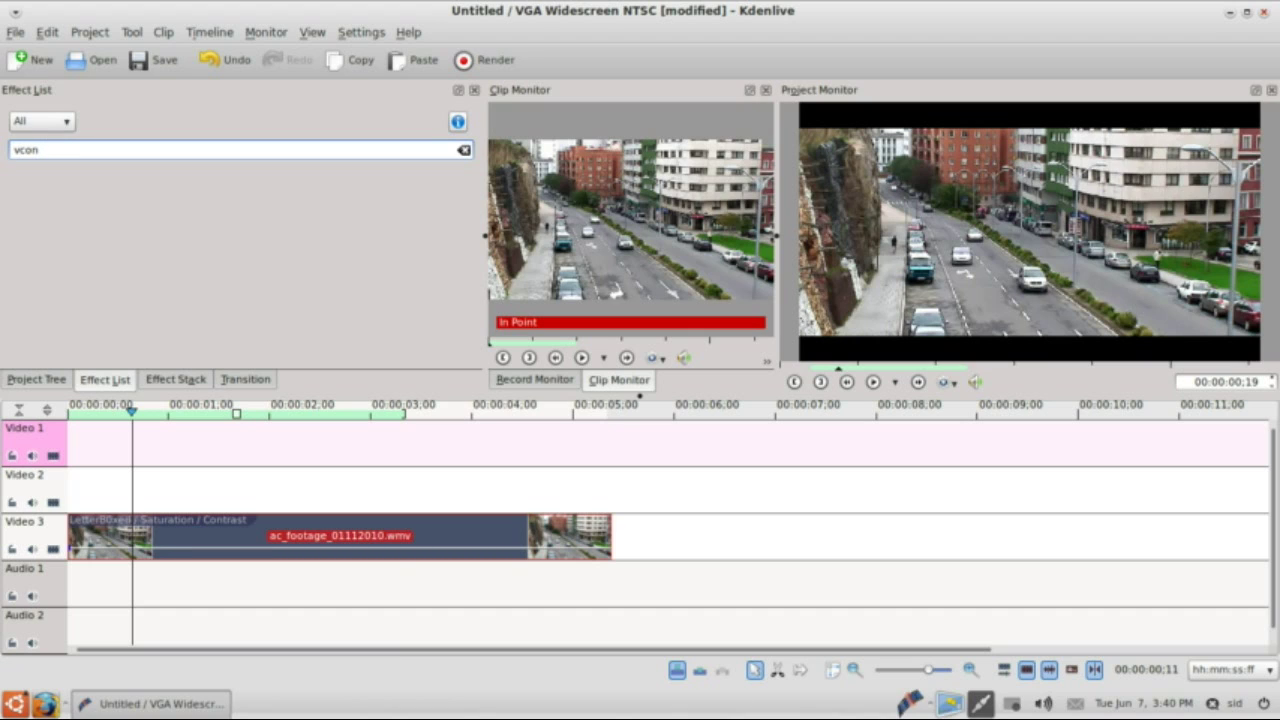
pyautogui.press('BackSpace')
pyautogui.press('BackSpace')
pyautogui.press('BackSpace')
pyautogui.press('BackSpace')
pyautogui.write('vi')
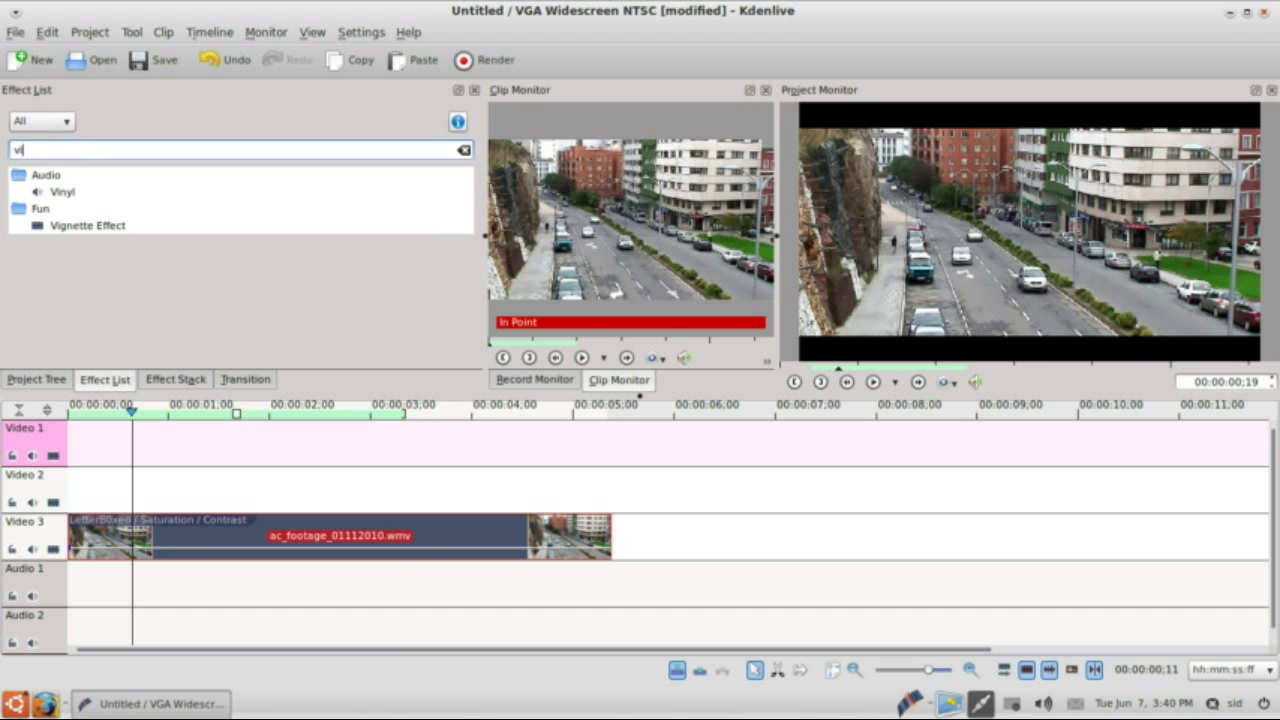
pyautogui.moveTo(128, 228); pyautogui.dragTo(218, 528)
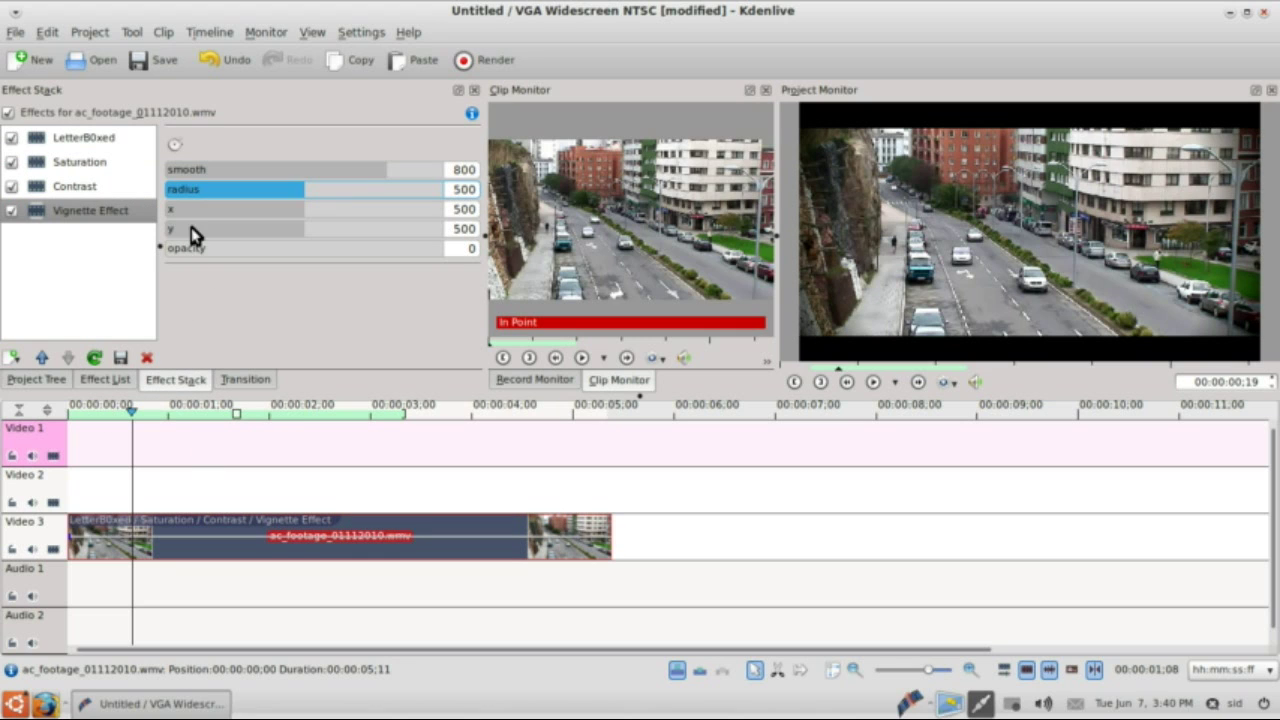
pyautogui.click(12, 211)
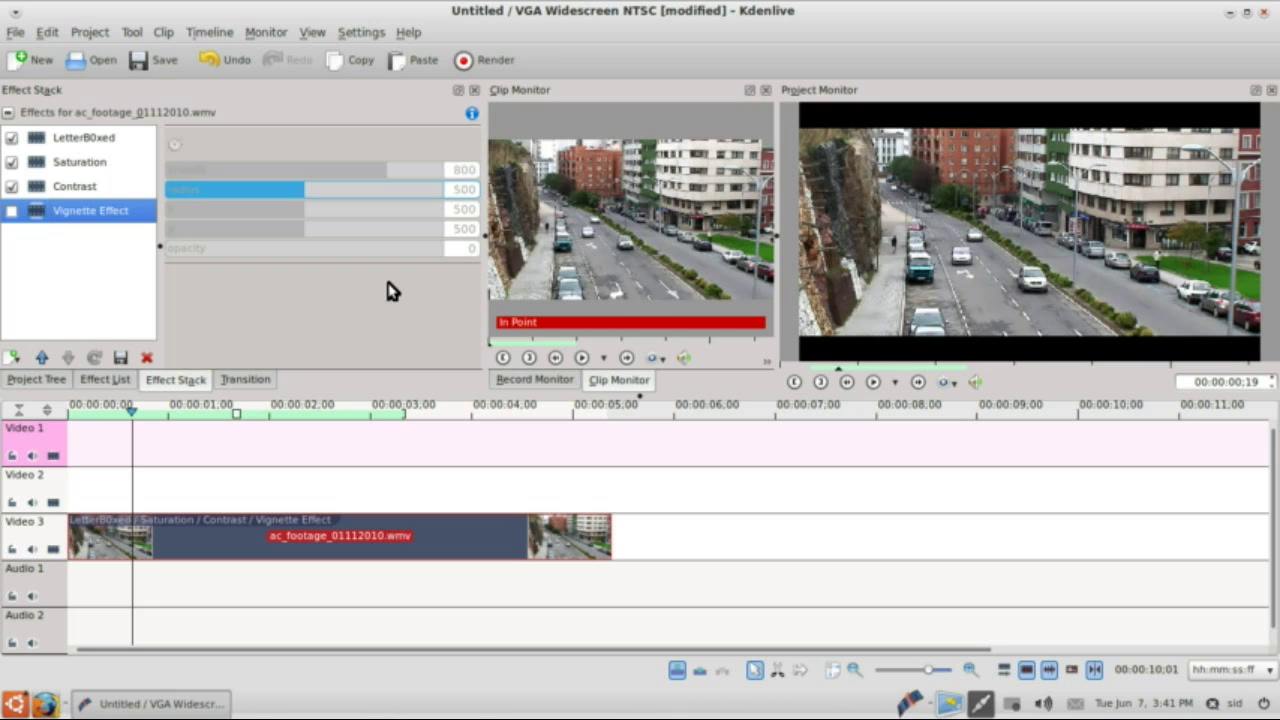
# Add the Curves effect to the Video 3 clip and return to its Effect Stack.
pyautogui.click(93, 385)
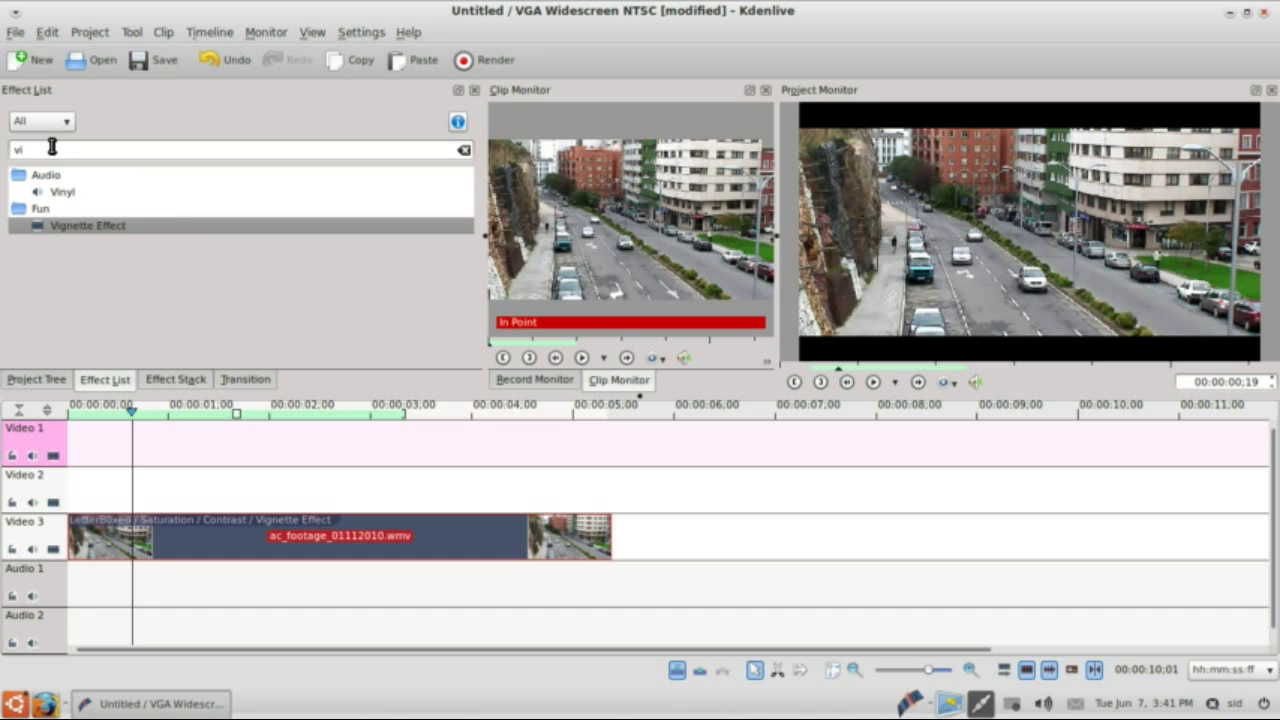
pyautogui.doubleClick(36, 148)
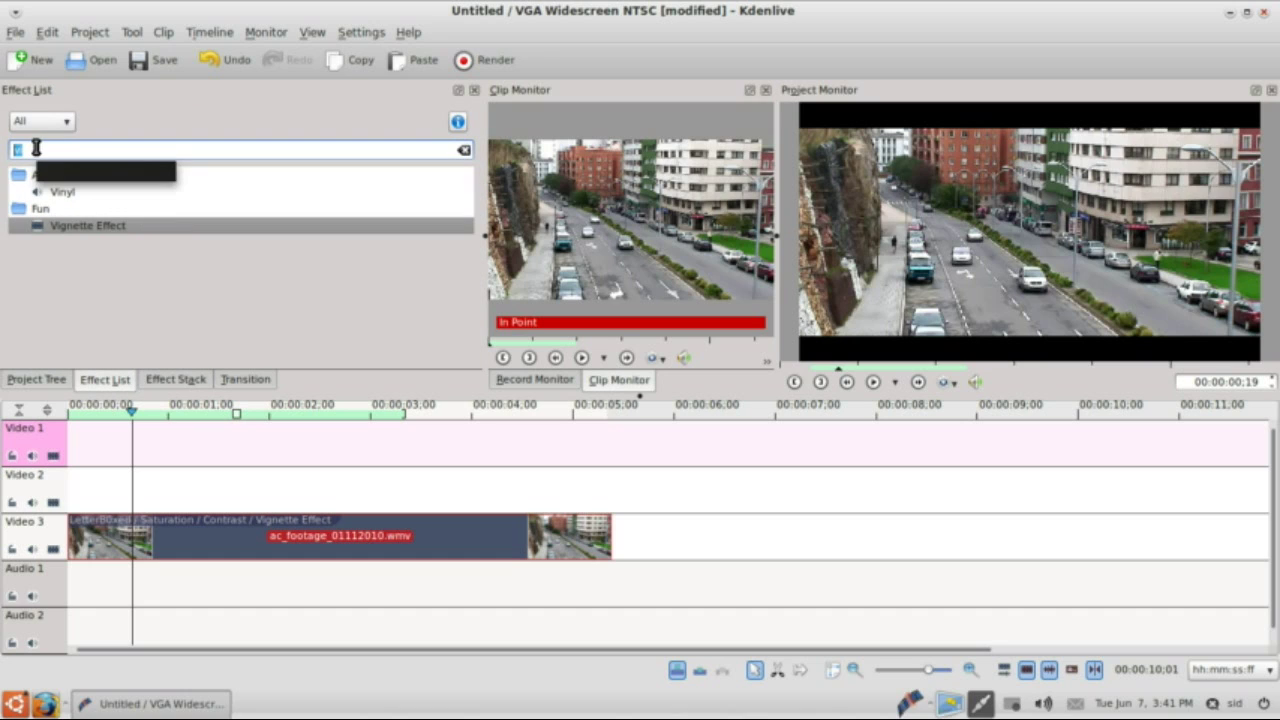
pyautogui.write('cu')
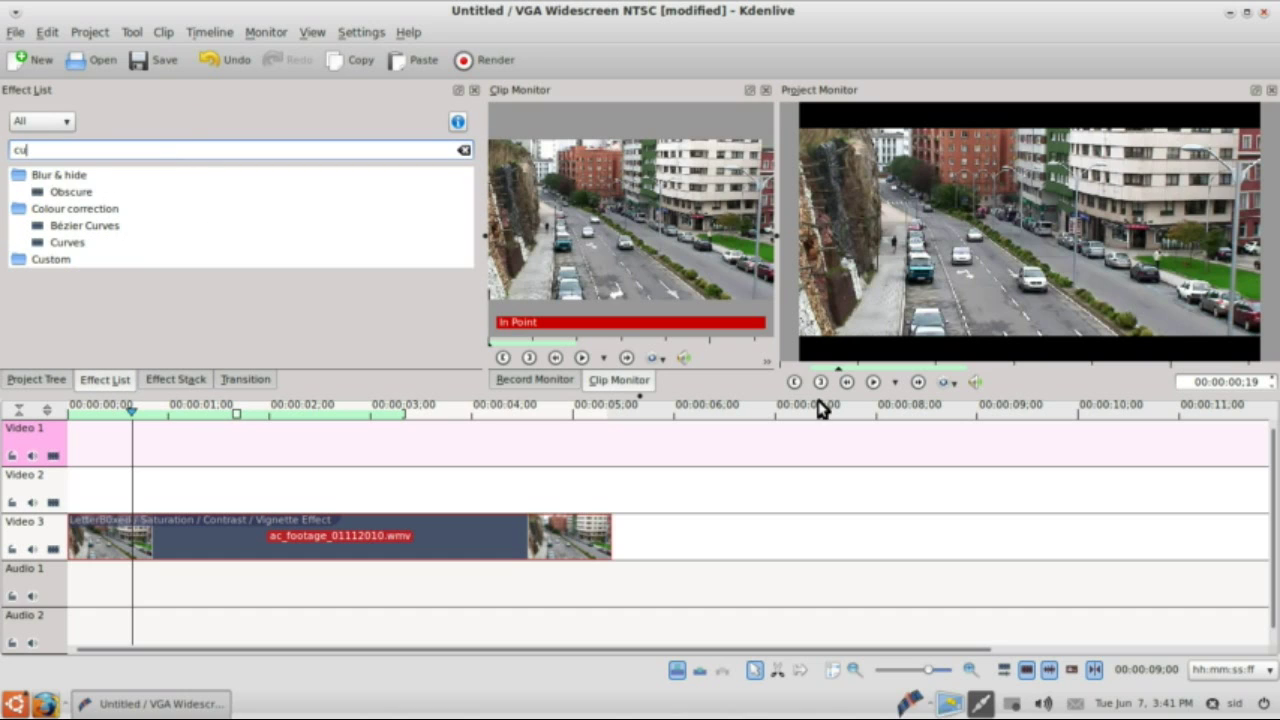
pyautogui.moveTo(108, 243); pyautogui.dragTo(230, 548)
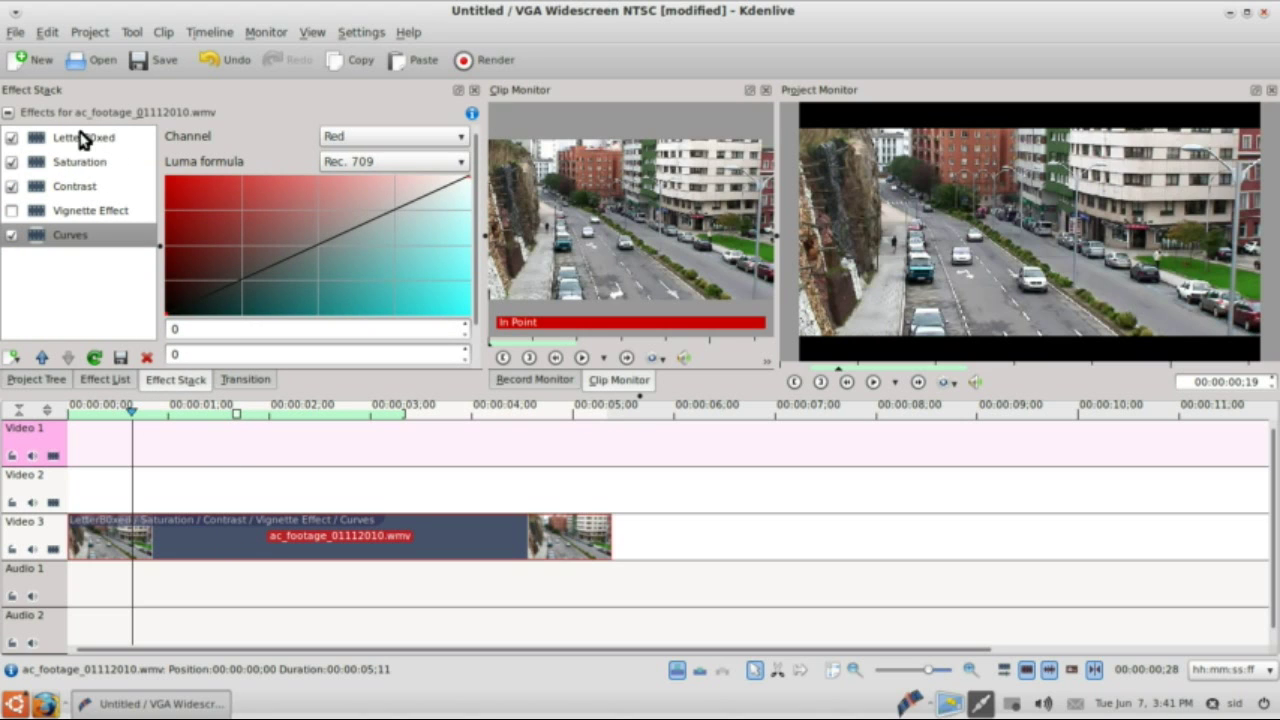
pyautogui.click(119, 380)
pyautogui.doubleClick(20, 150)
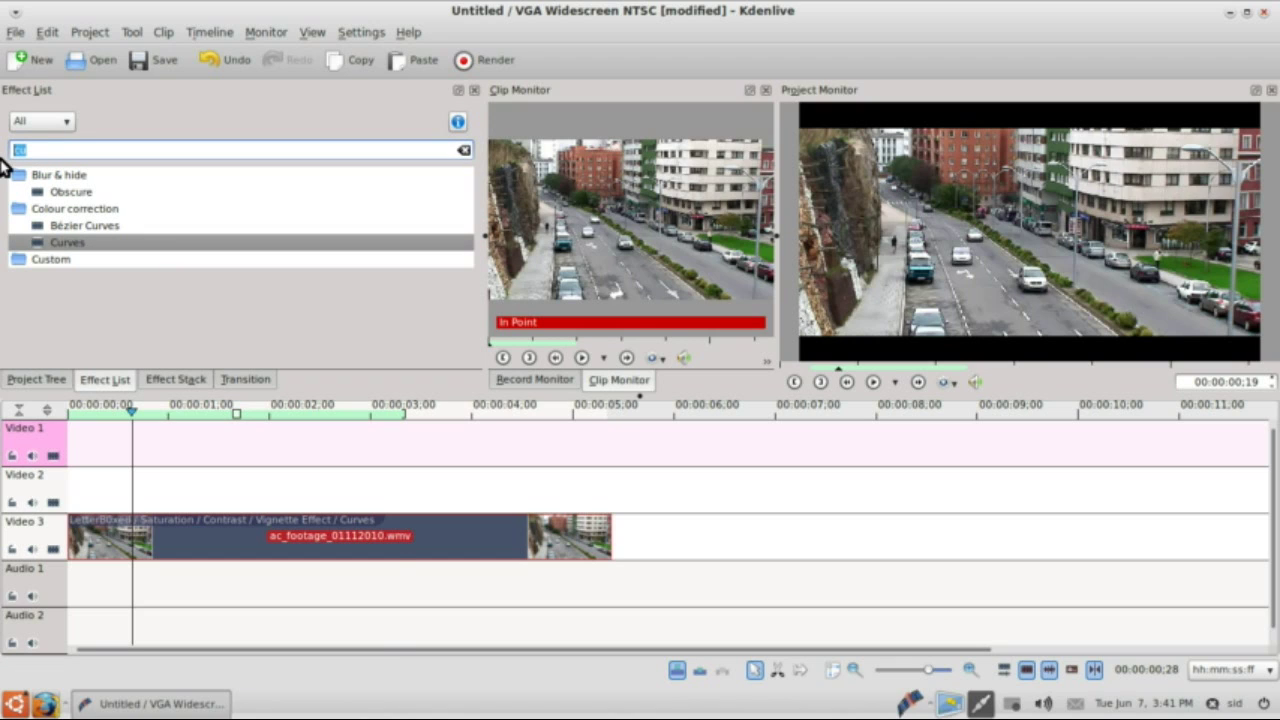
pyautogui.click(152, 379)
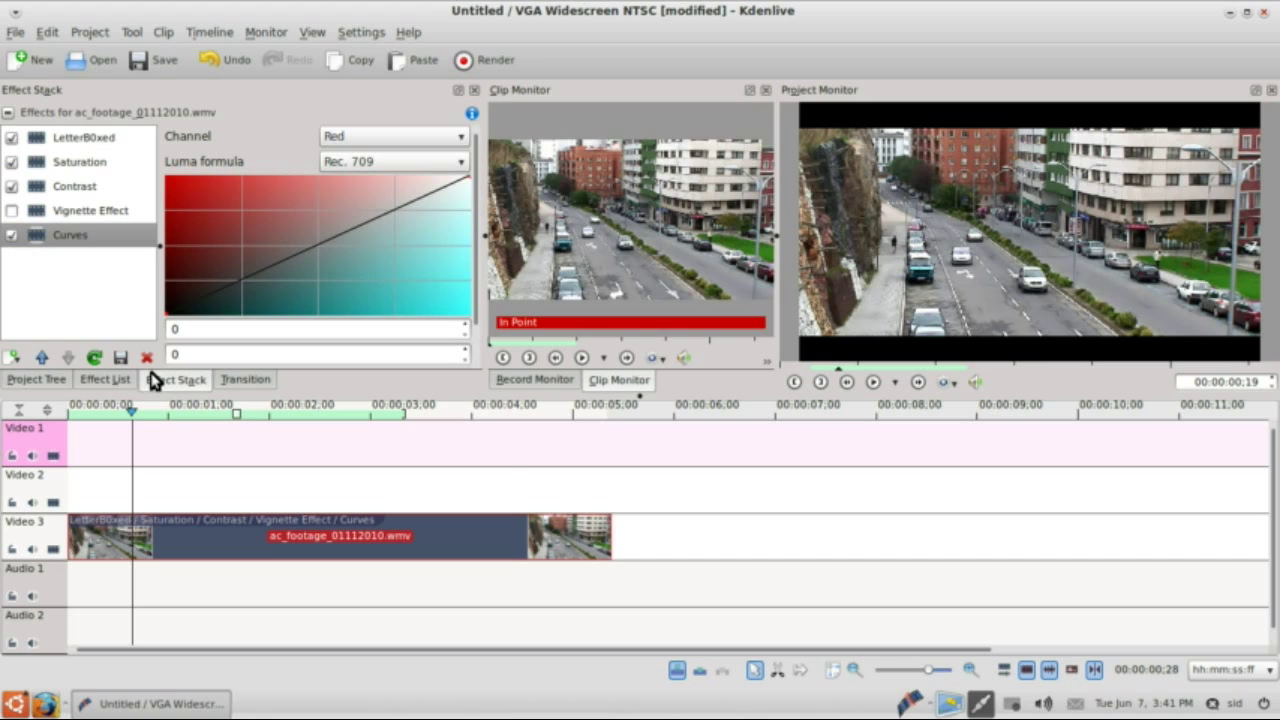
pyautogui.click(95, 163)
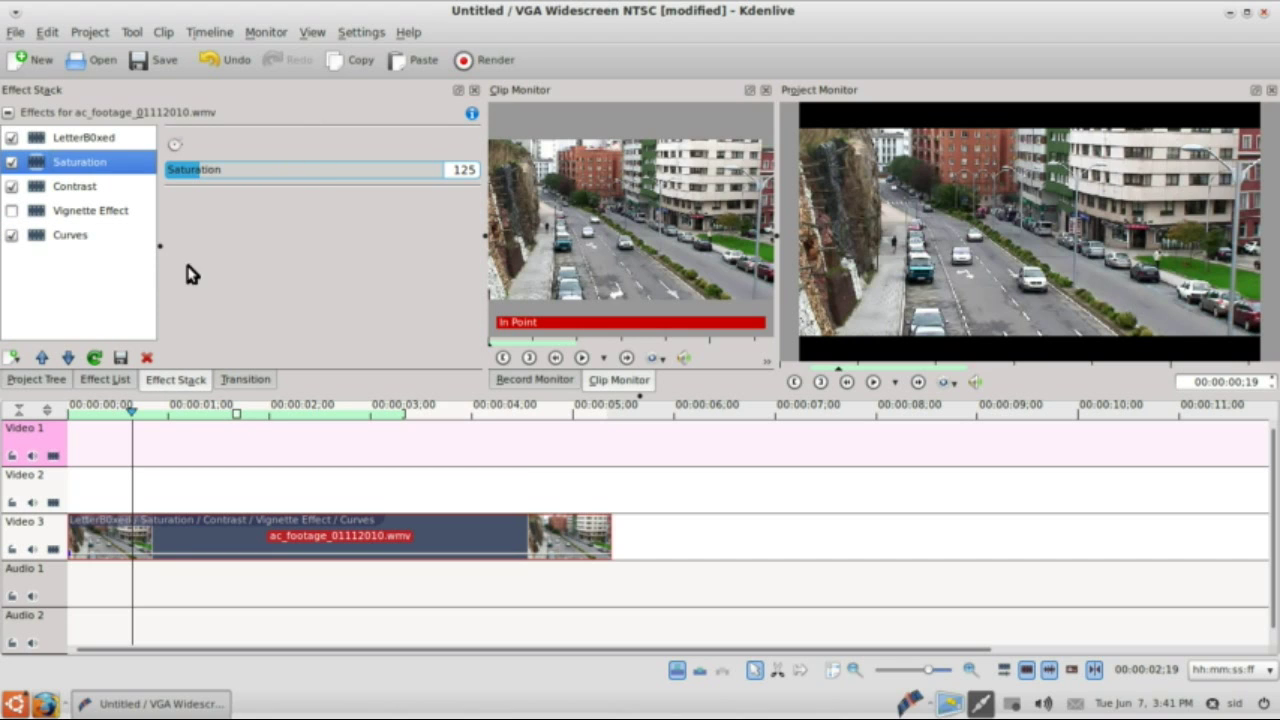
# Raise the clip's Saturation to 200.
pyautogui.moveTo(206, 171); pyautogui.dragTo(221, 170)
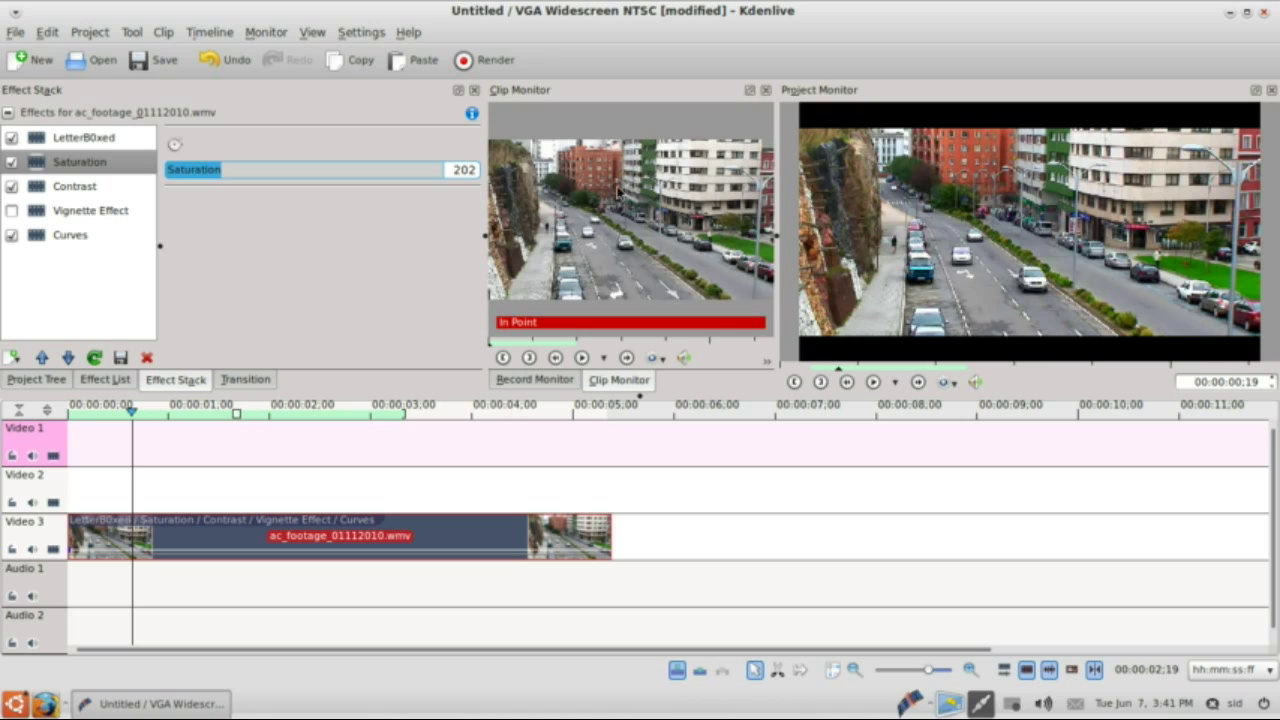
pyautogui.doubleClick(458, 170)
pyautogui.write('2')
# Increase the clip's Contrast to 343.
pyautogui.click(97, 187)
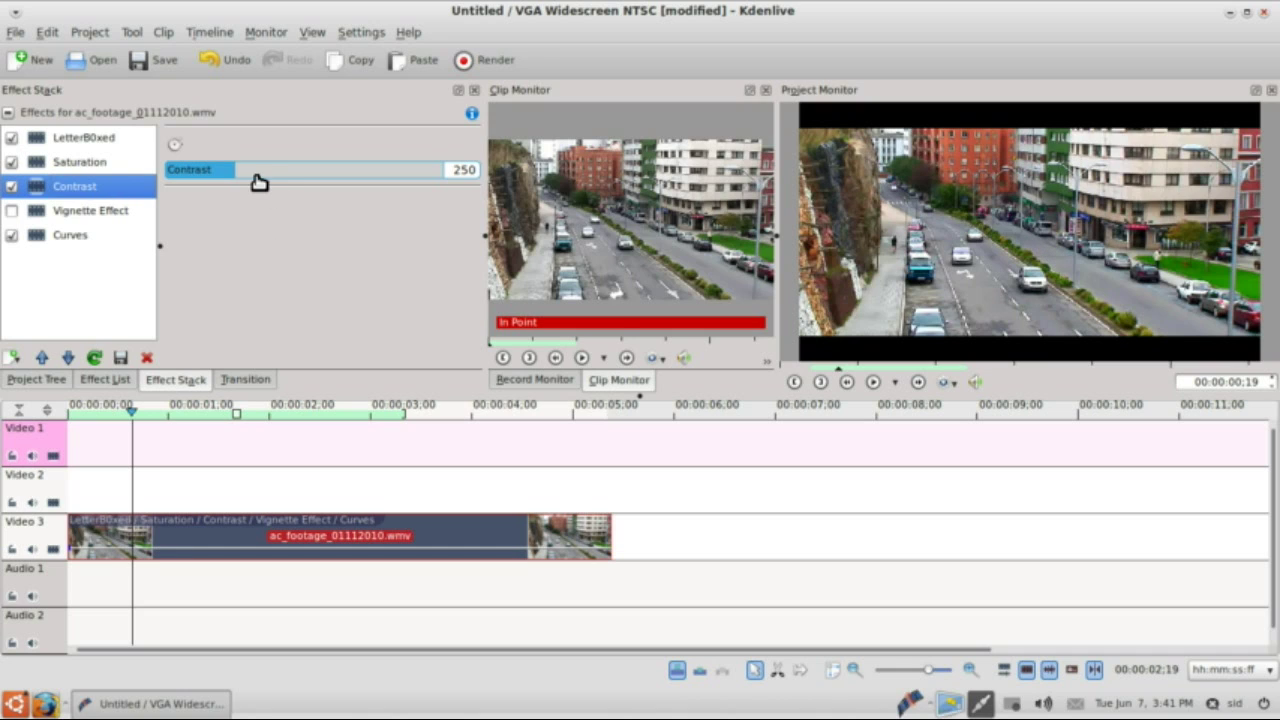
pyautogui.moveTo(234, 176); pyautogui.dragTo(263, 183)
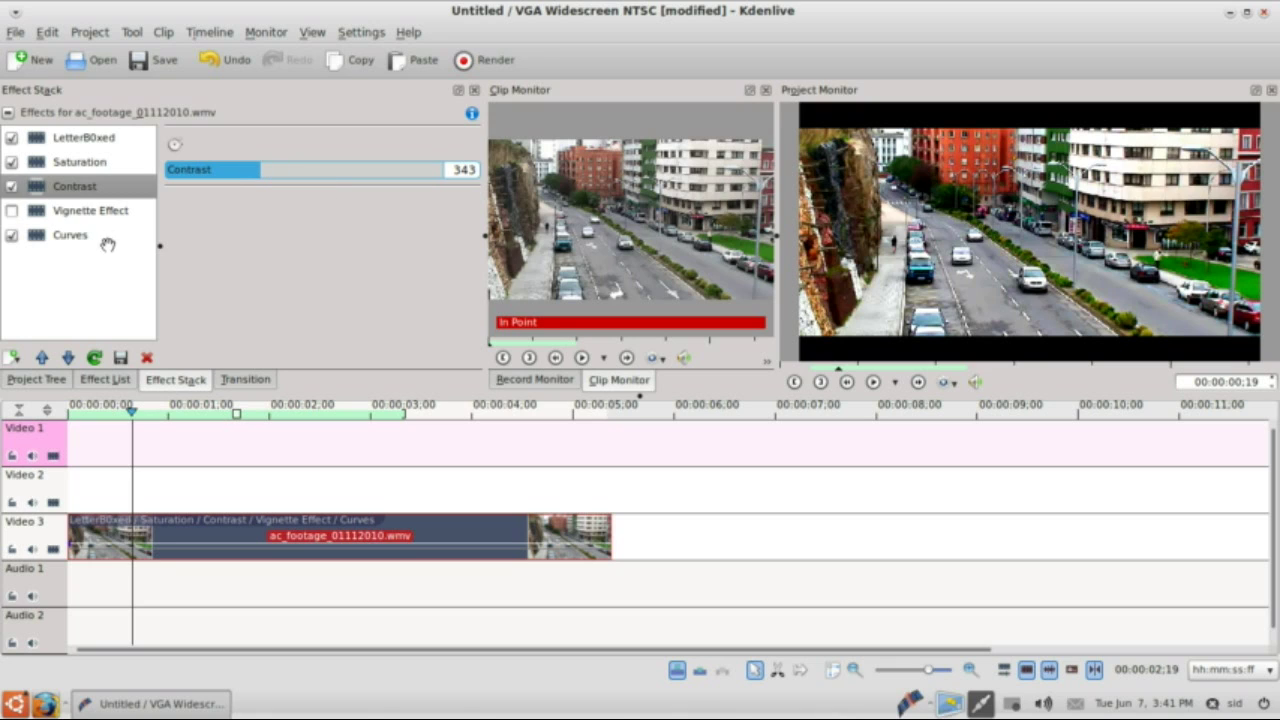
pyautogui.click(72, 212)
# Tick the Vignette Effect checkbox to enable it on the clip.
pyautogui.click(10, 212)
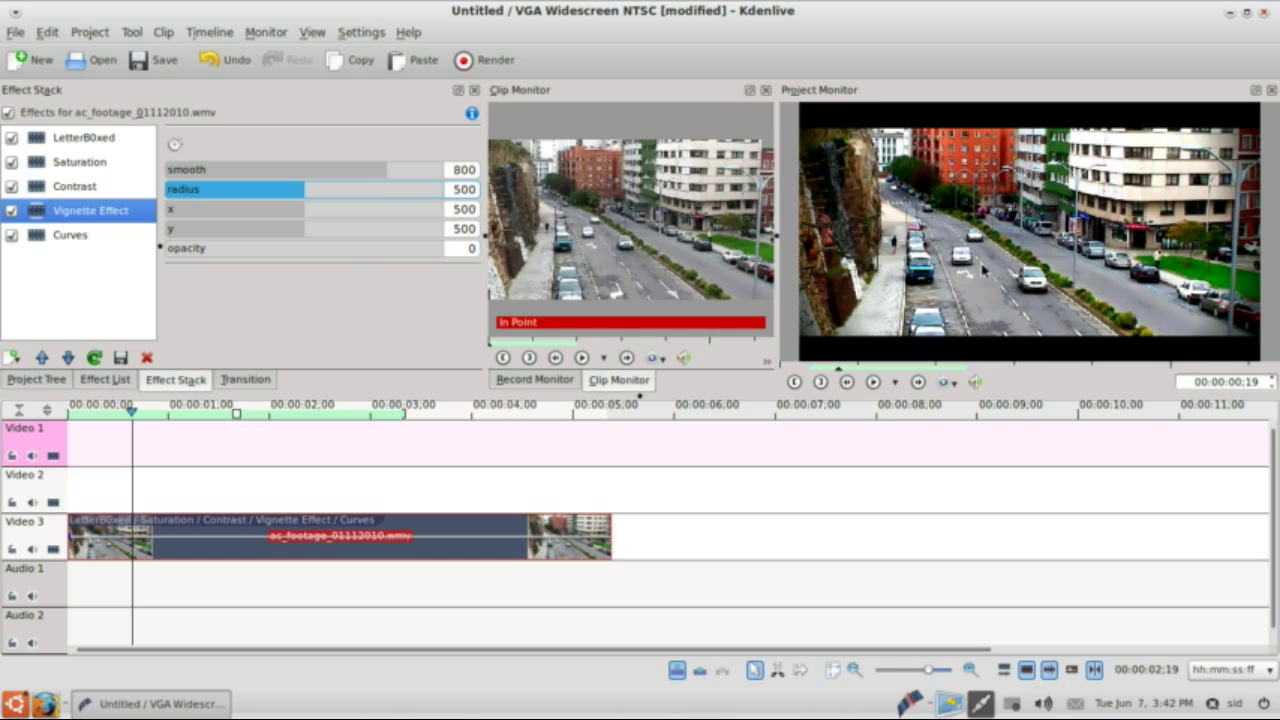
pyautogui.click(80, 236)
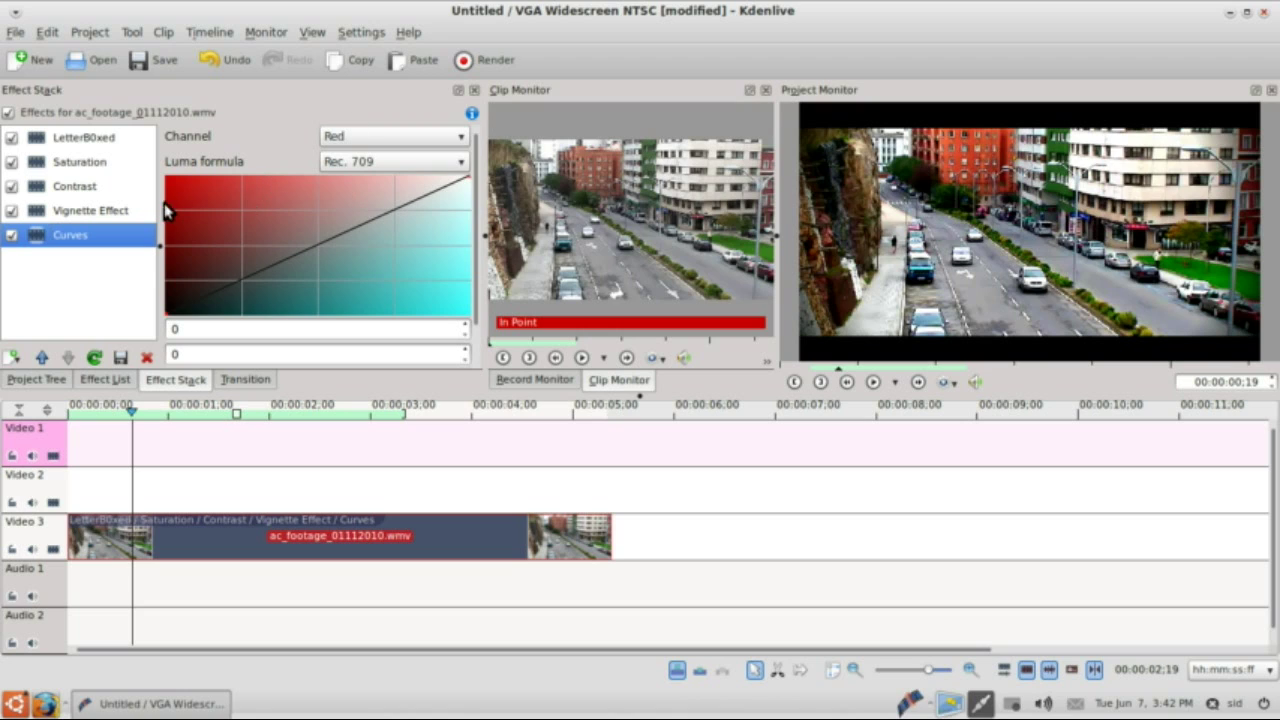
# On the Red channel, add a curve point and raise it to about 500/691.
pyautogui.click(352, 138)
pyautogui.click(352, 136)
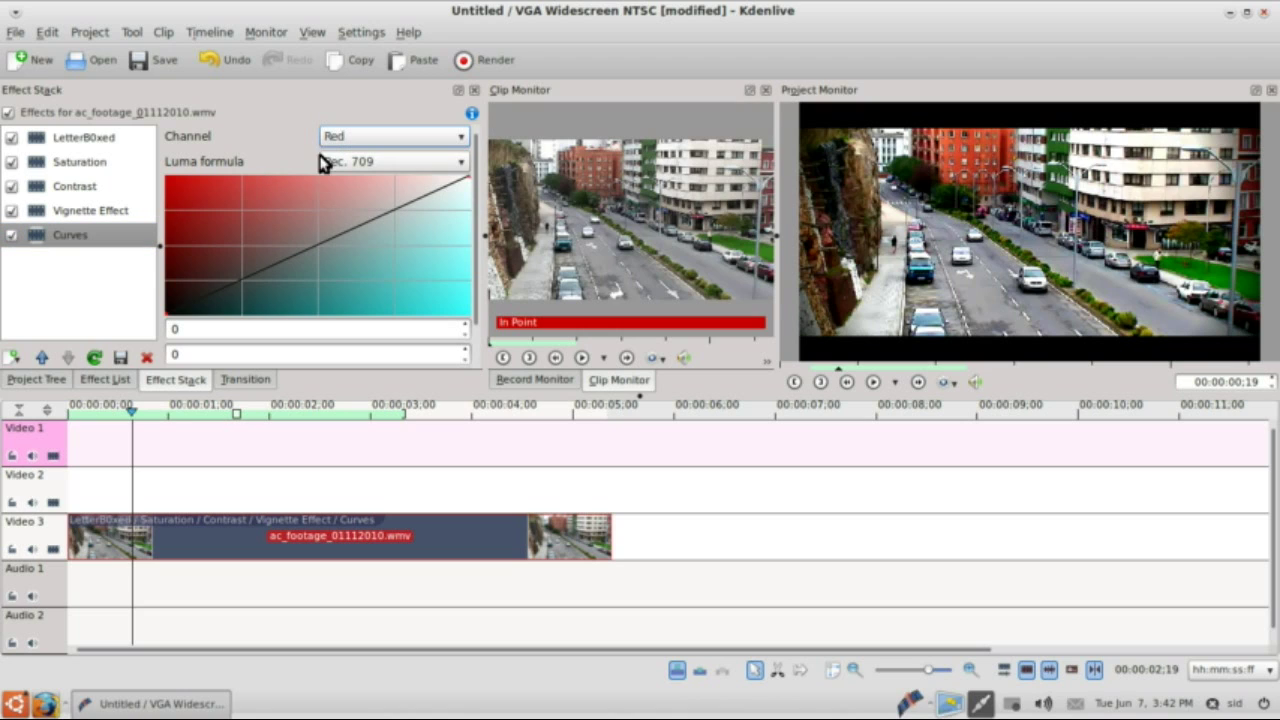
pyautogui.click(318, 245)
pyautogui.moveTo(320, 244); pyautogui.dragTo(308, 235)
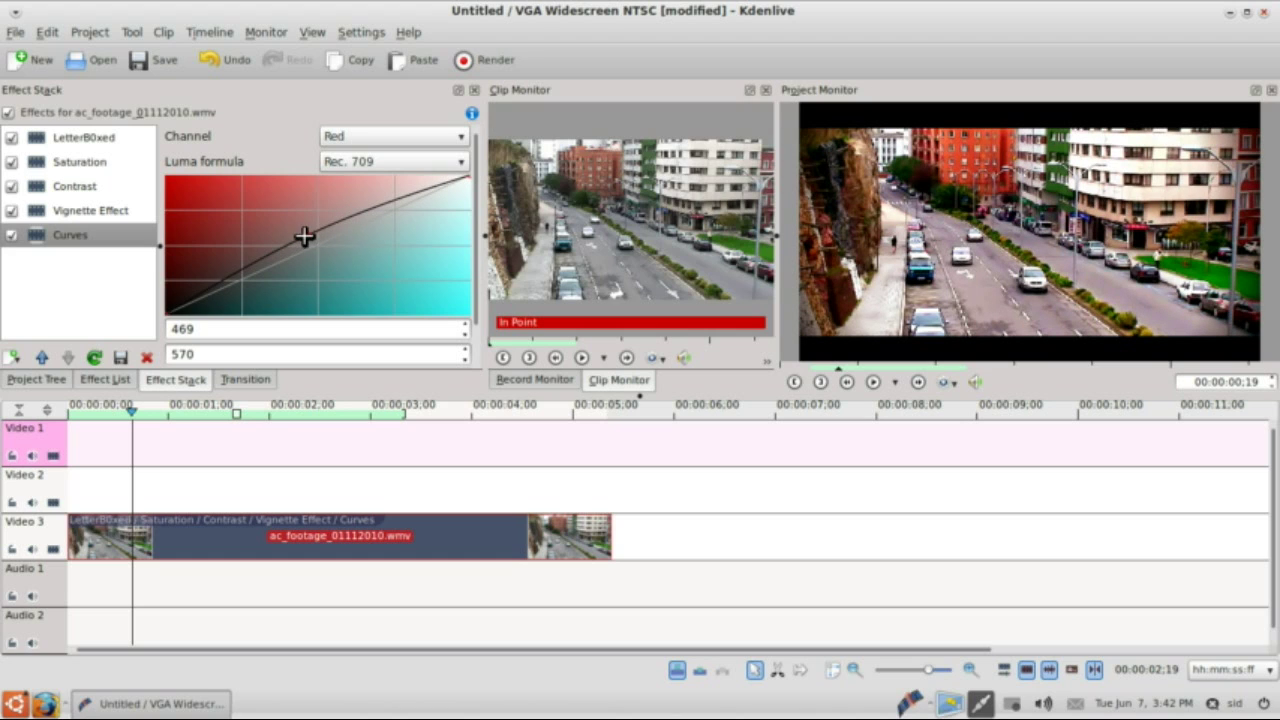
pyautogui.moveTo(303, 237); pyautogui.dragTo(317, 215)
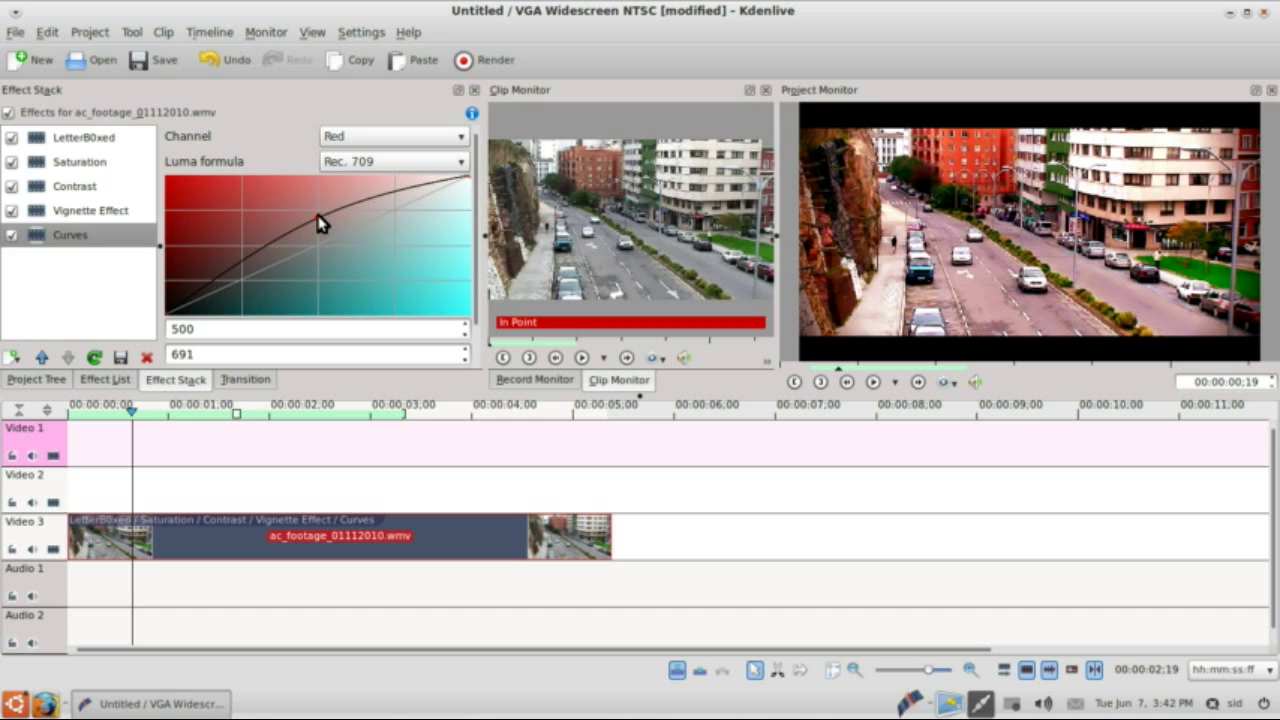
pyautogui.click(378, 462)
# Preview the clip and lower its Contrast from 343 to 324.
pyautogui.moveTo(365, 461); pyautogui.dragTo(257, 460)
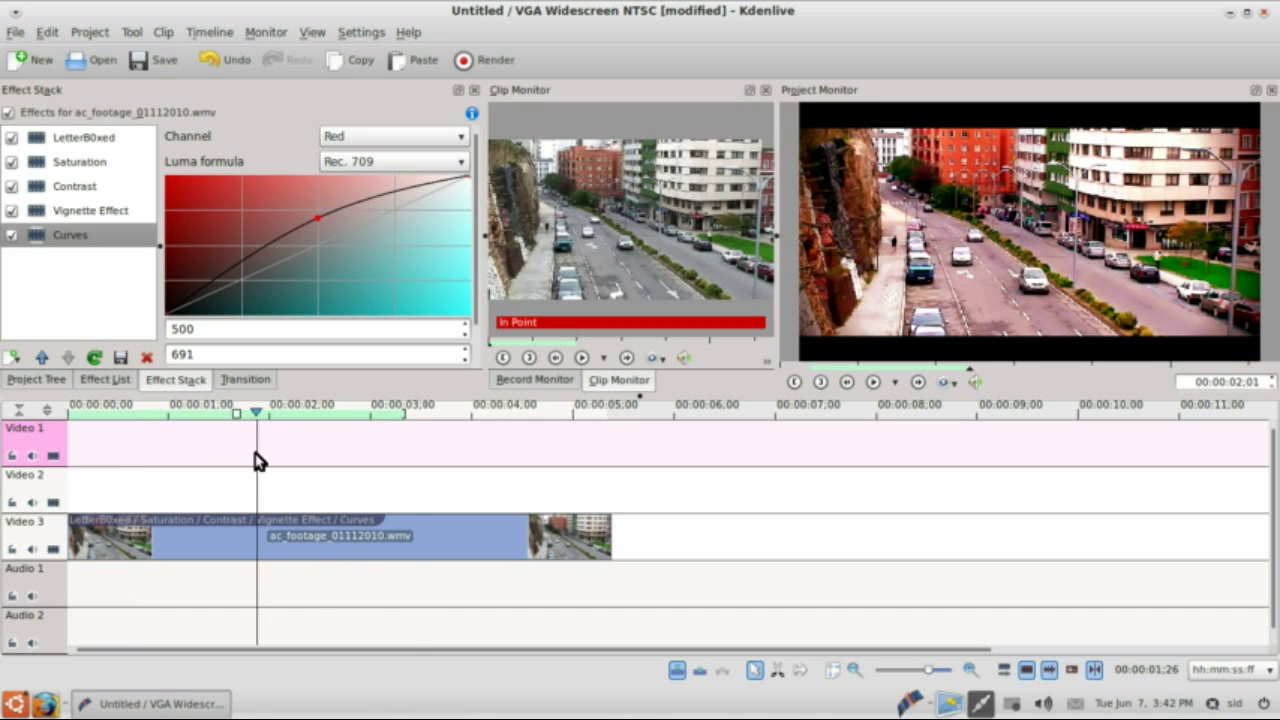
pyautogui.click(58, 183)
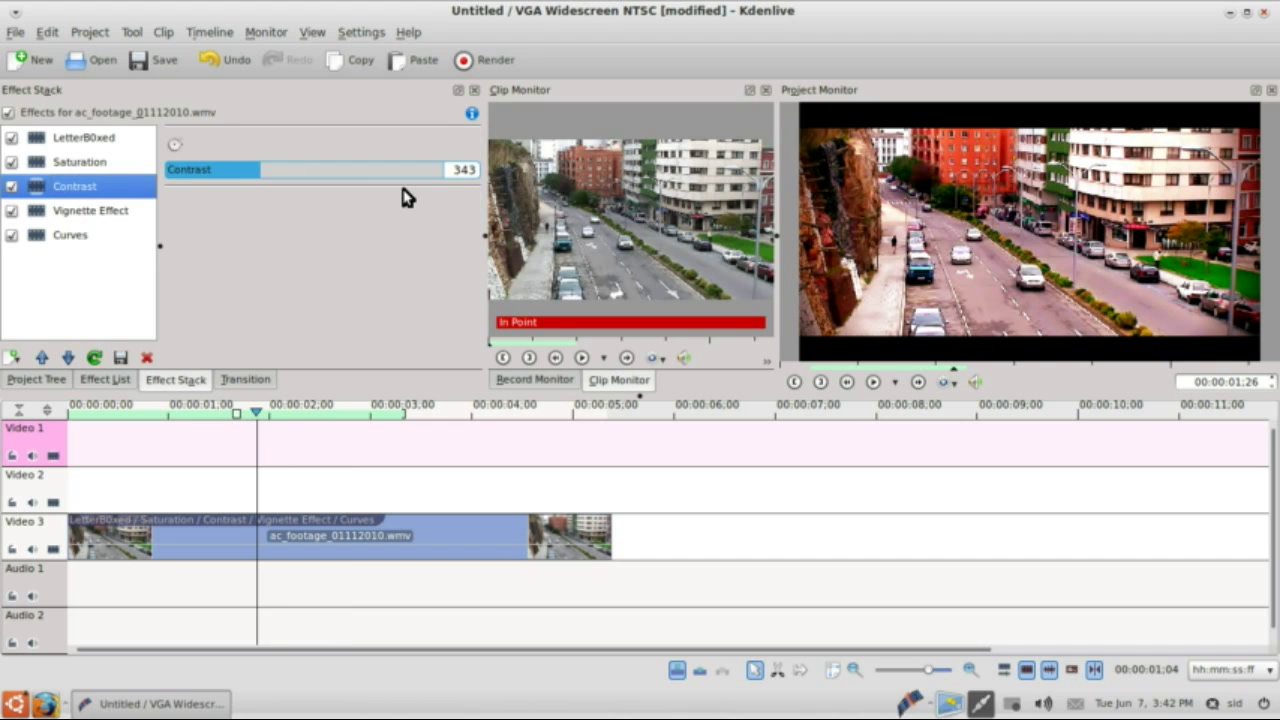
pyautogui.click(260, 178)
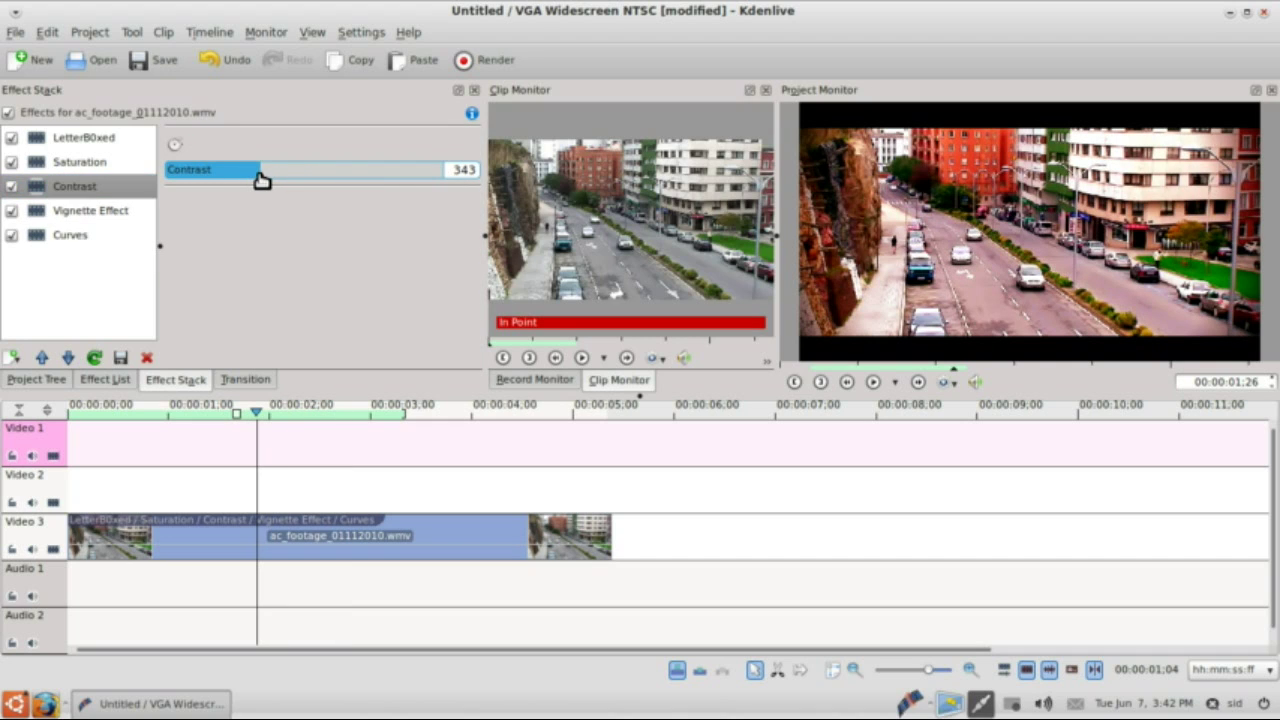
pyautogui.moveTo(256, 180); pyautogui.dragTo(252, 179)
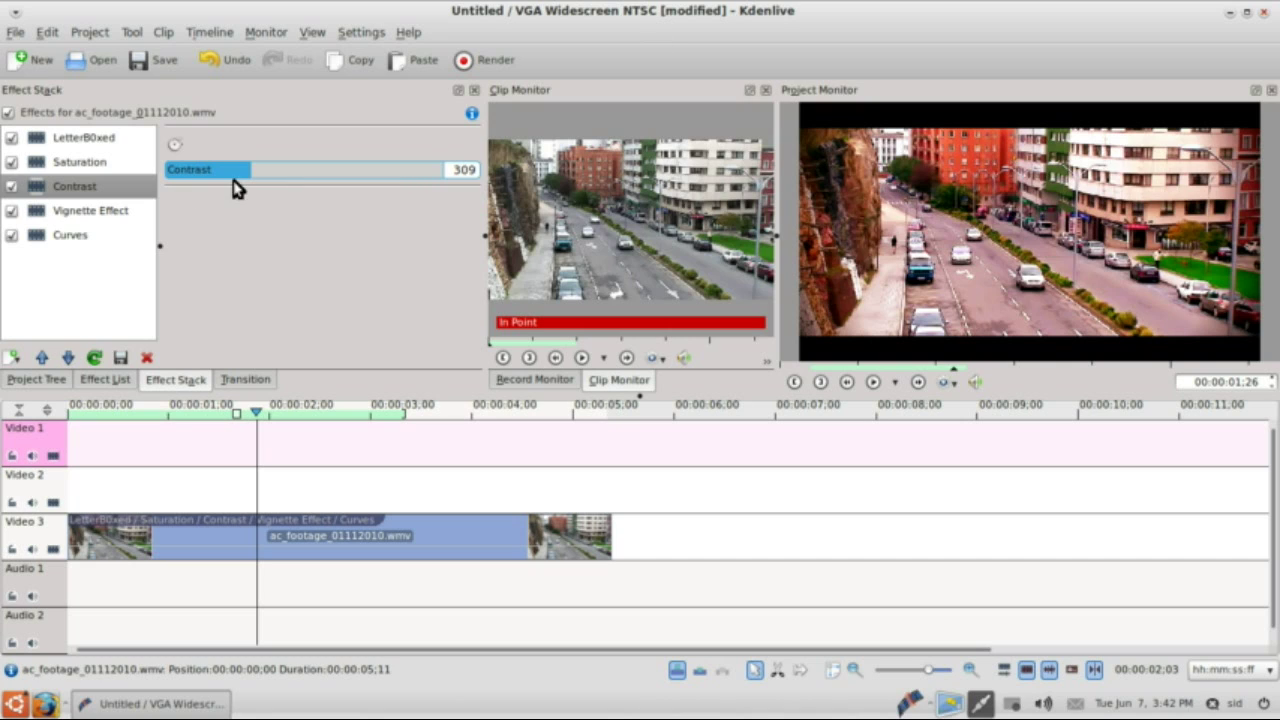
pyautogui.doubleClick(460, 170)
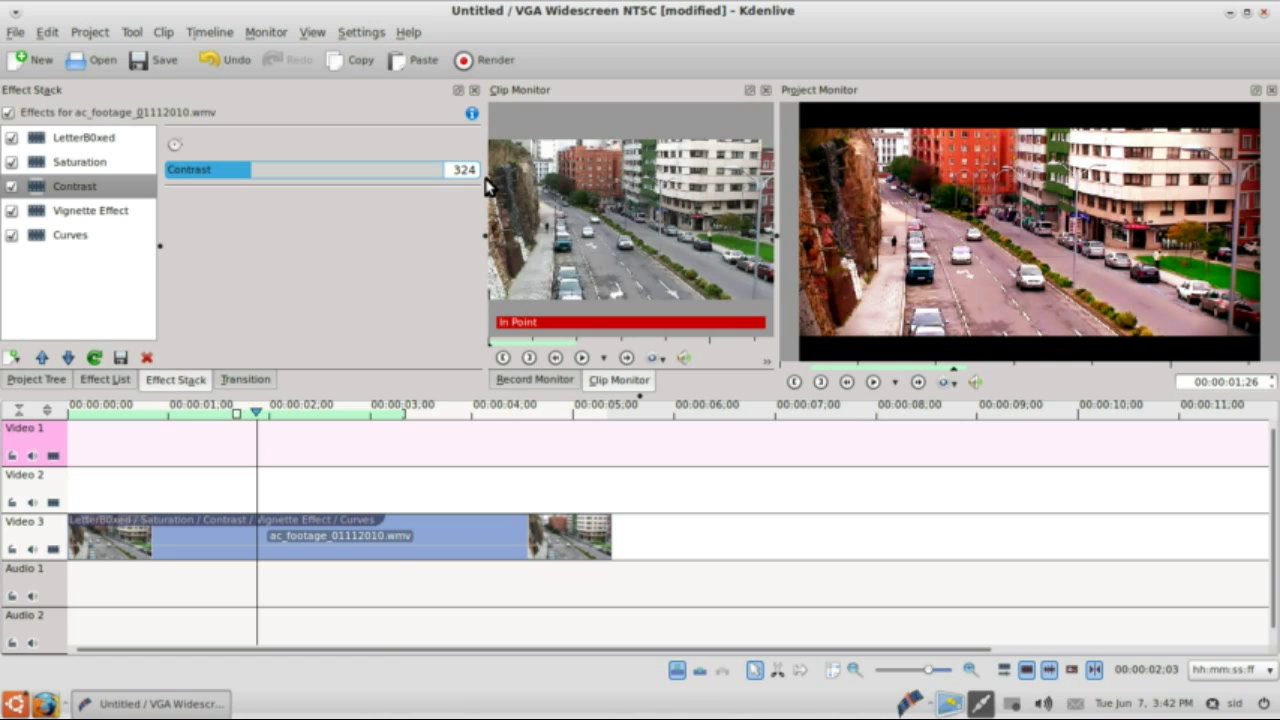
pyautogui.moveTo(367, 486); pyautogui.dragTo(136, 487)
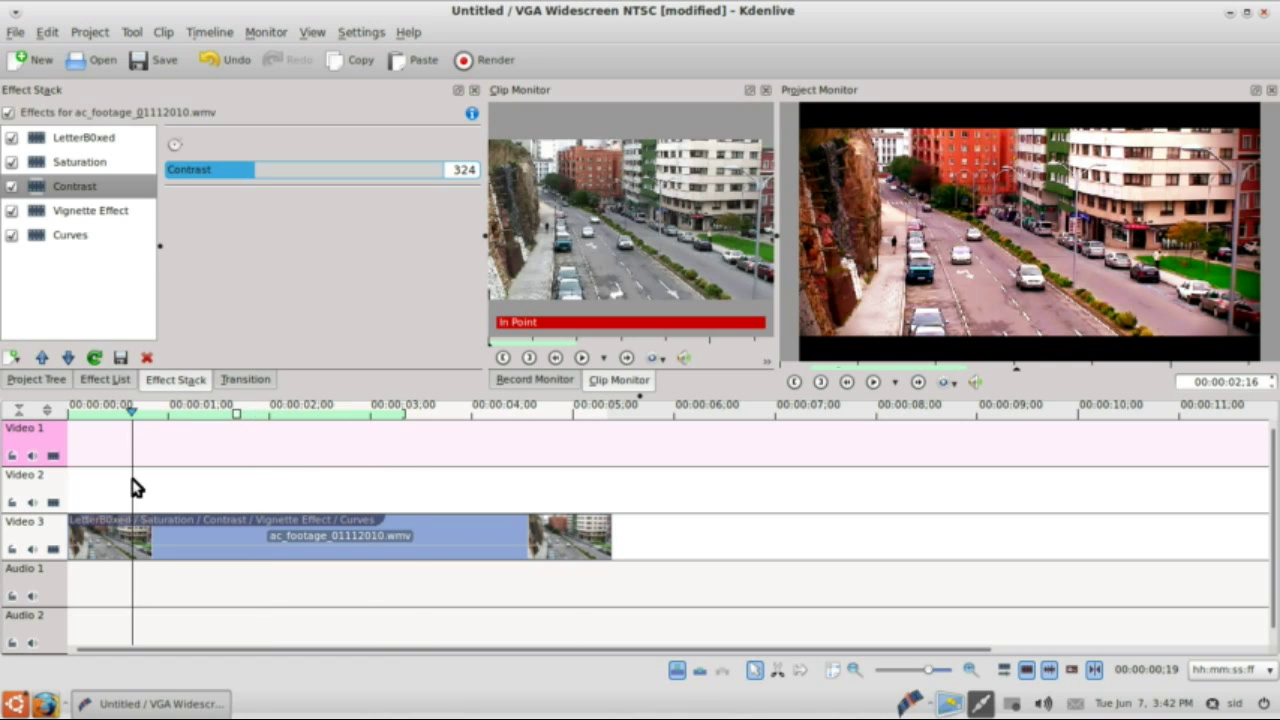